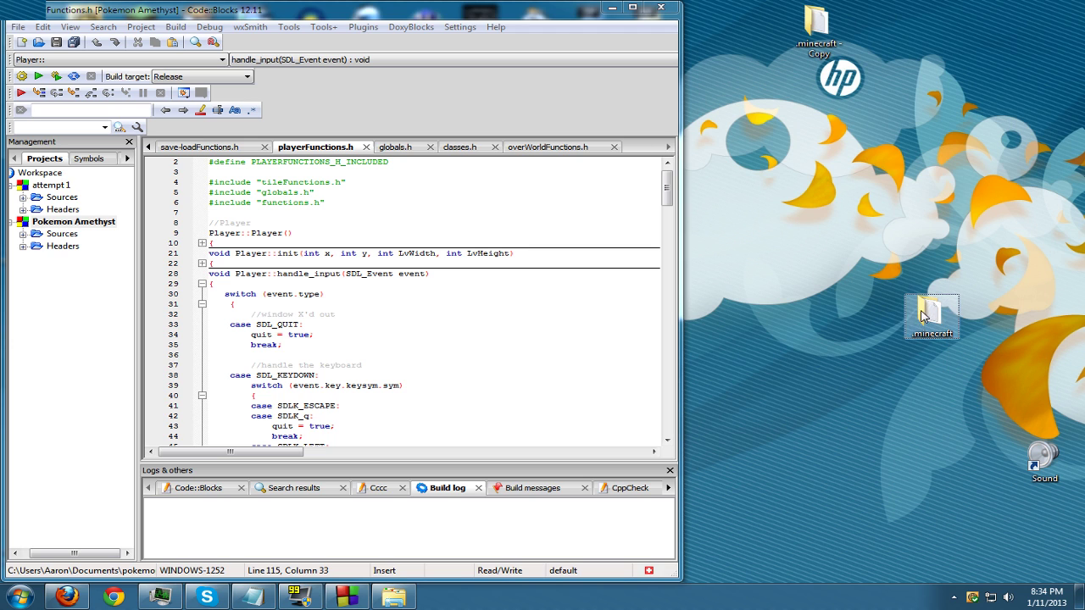
- Open the desktop .minecraft folder and read its README - howto.txt instructions
double_click(926, 315)
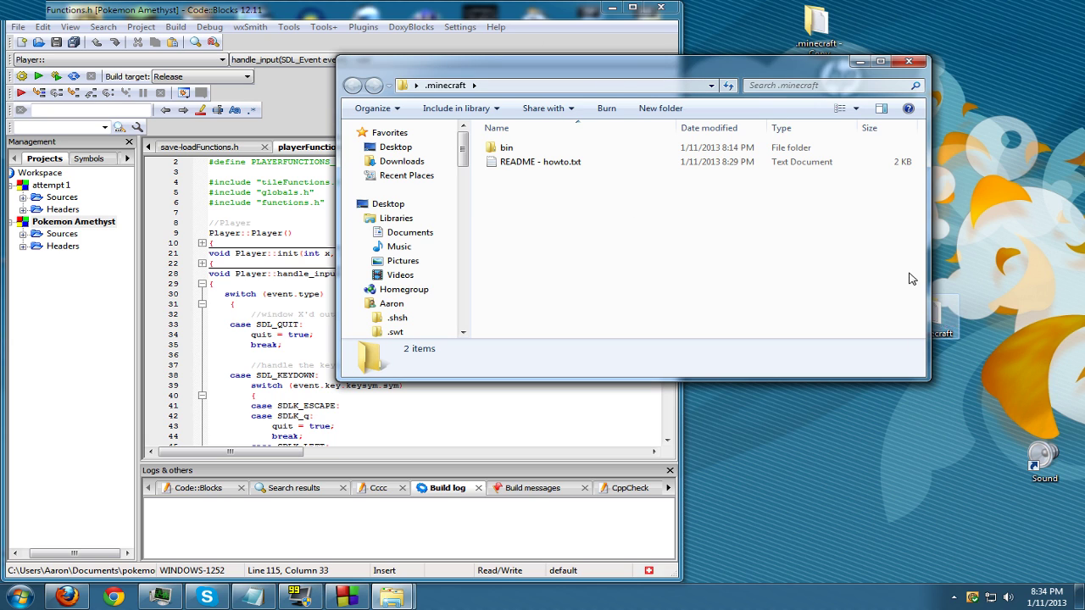
drag(776, 61, 641, 78)
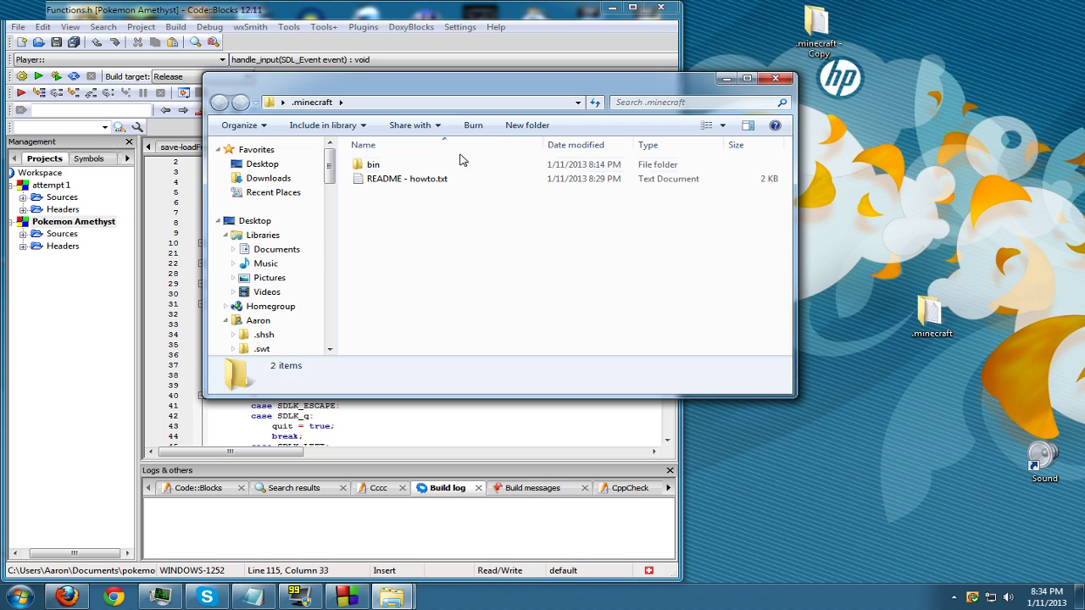
double_click(407, 179)
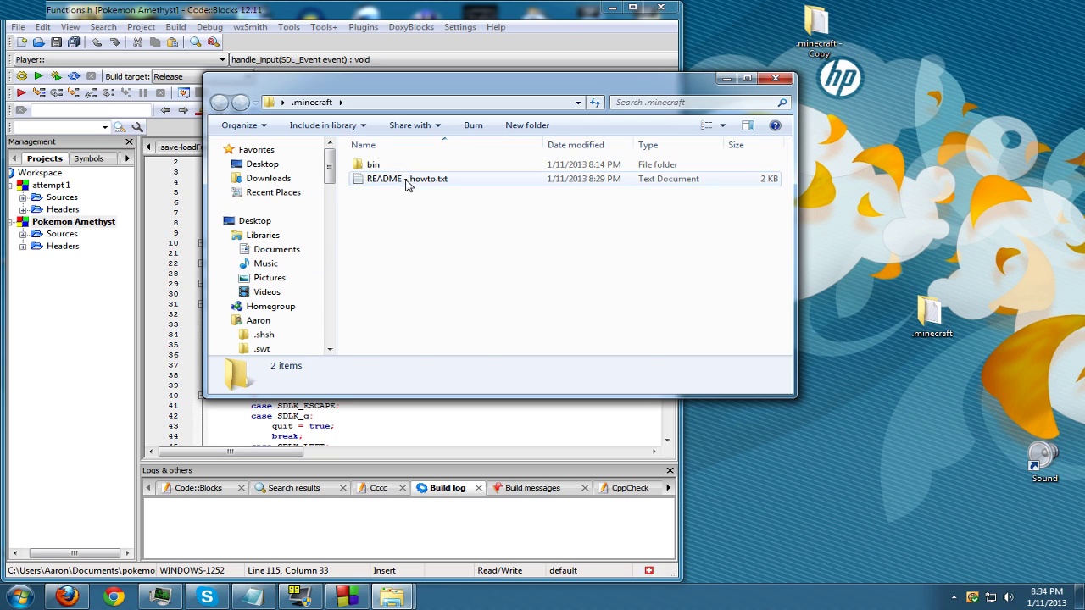
scroll(761, 322, down, 2)
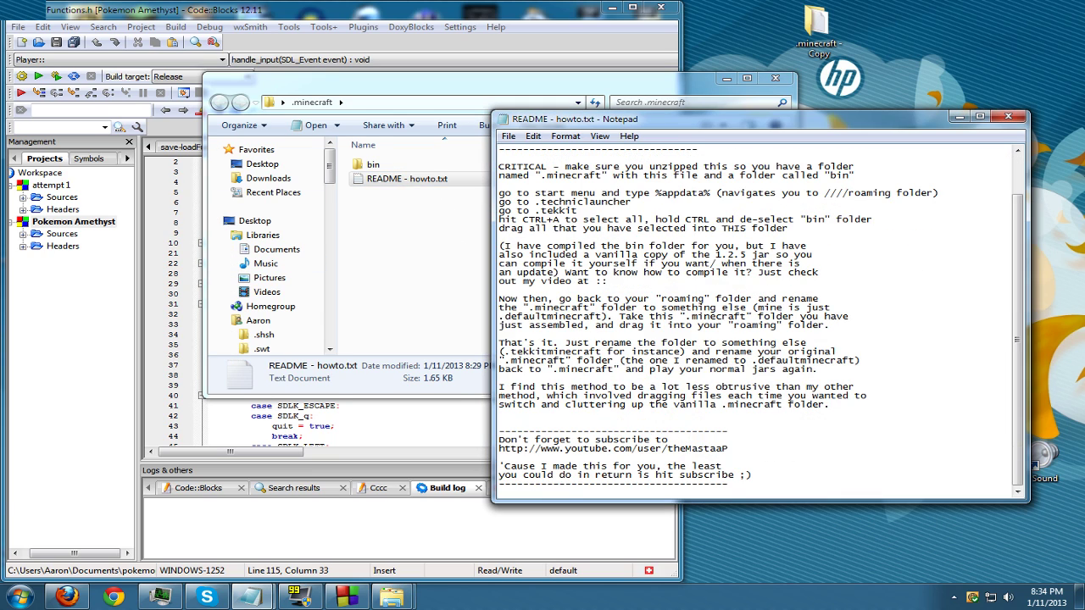
click(1007, 120)
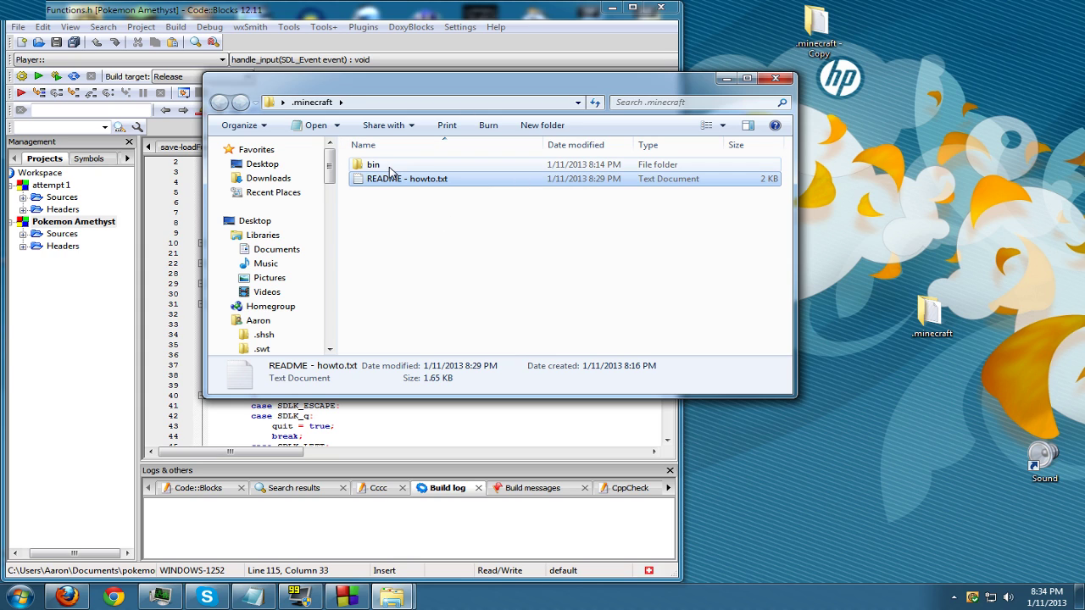
- Inspect minecraft.jar in the desktop .minecraft bin folder, then close that window
double_click(373, 164)
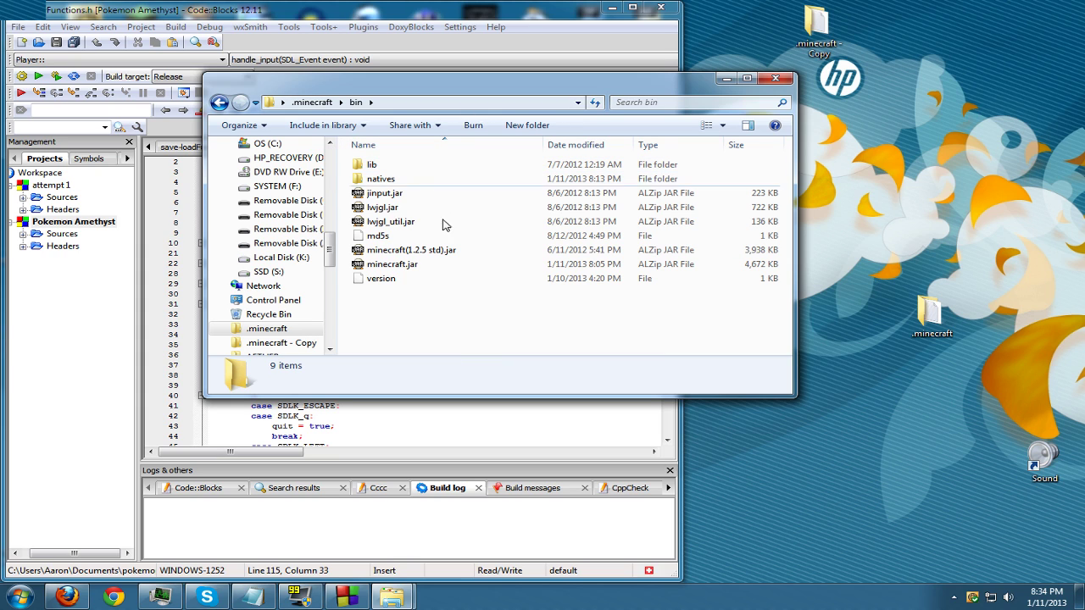
click(430, 266)
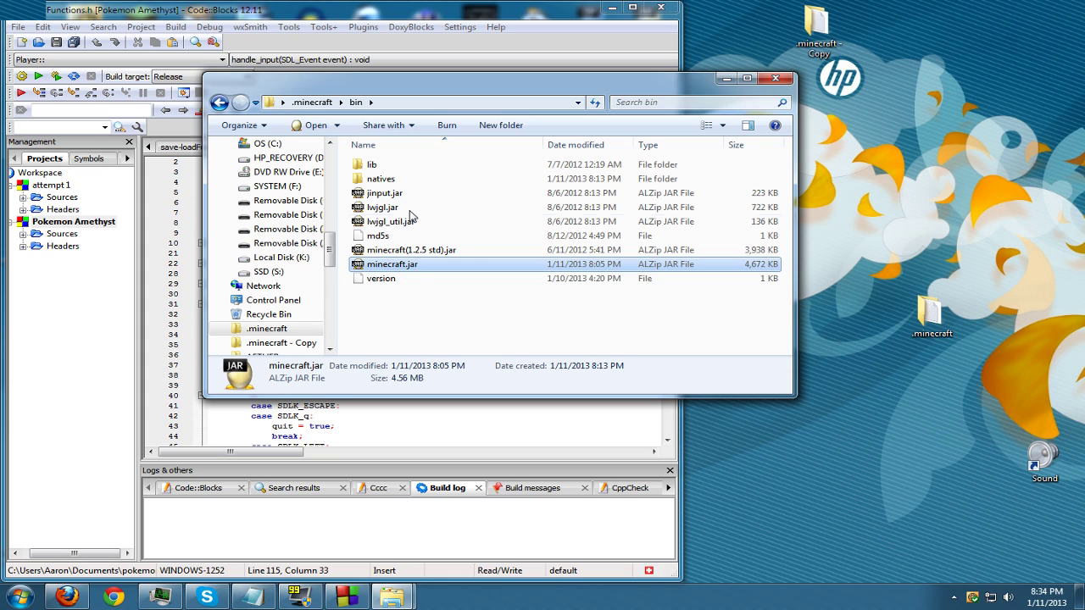
click(312, 102)
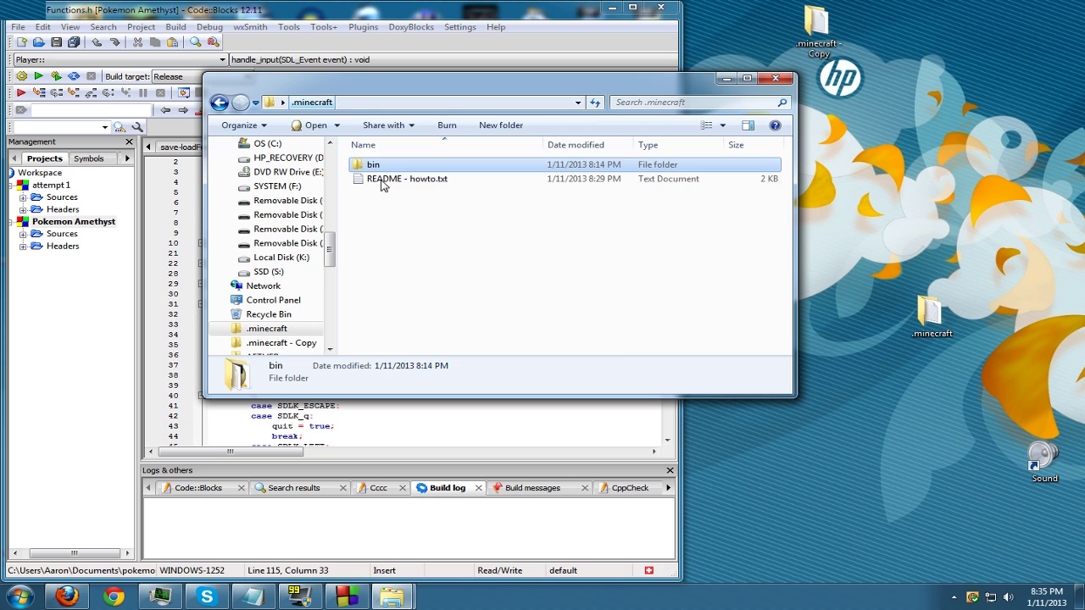
click(462, 228)
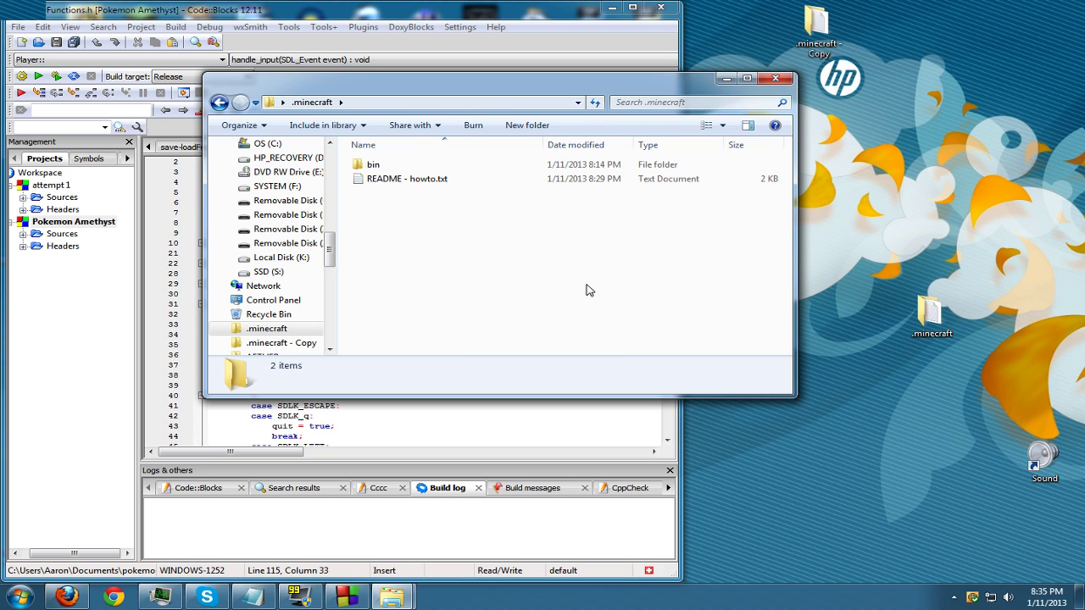
click(776, 80)
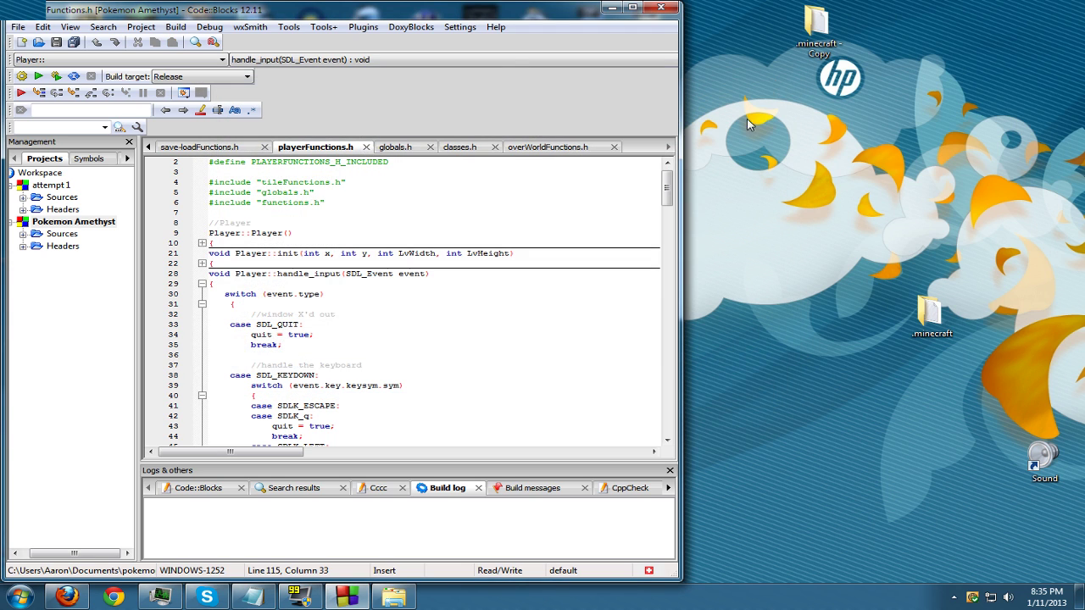
- Open the tekkit folder inside Roaming's .technicLauncher via %appdata%
key(super)
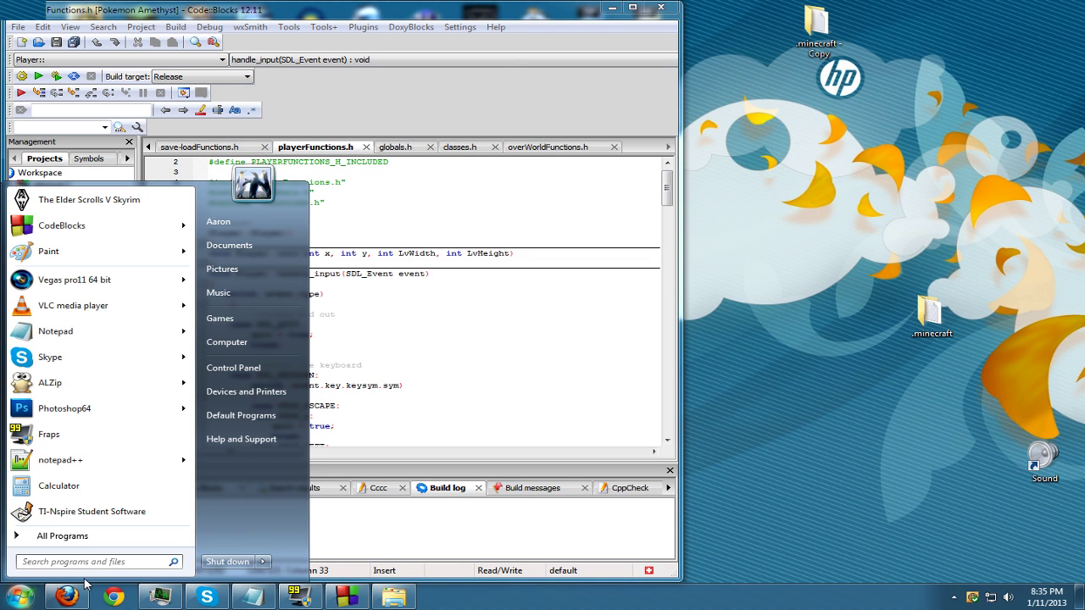
text(%ap)
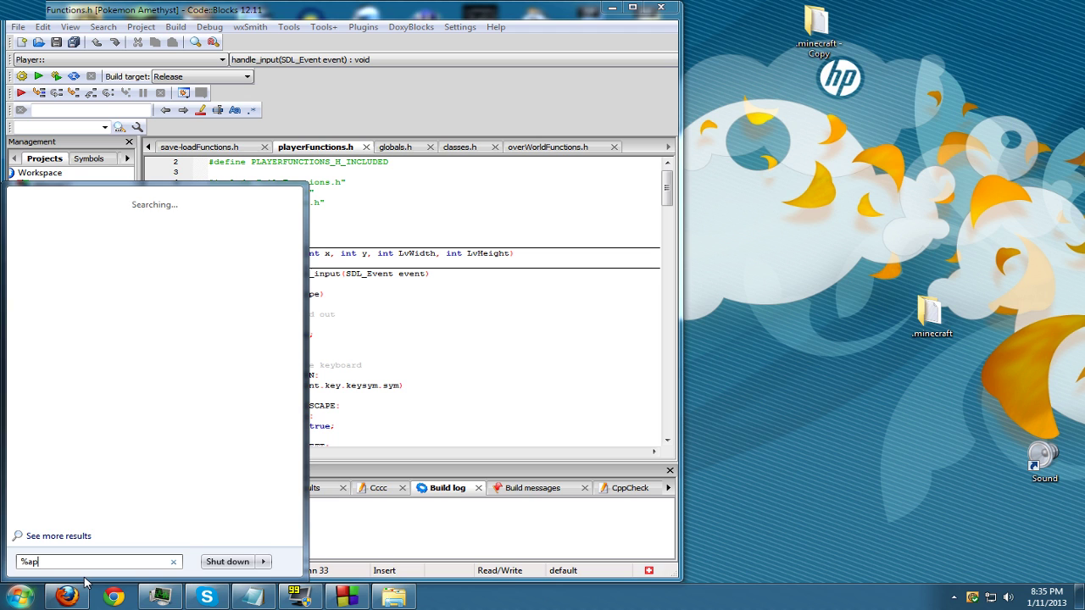
text(pdata)
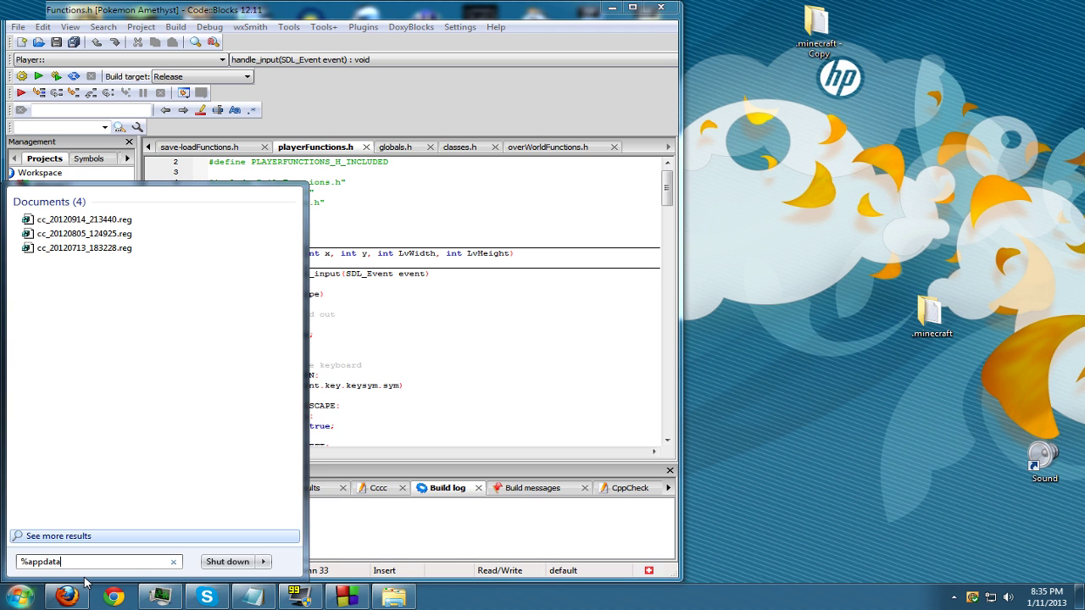
text(%)
key(Return)
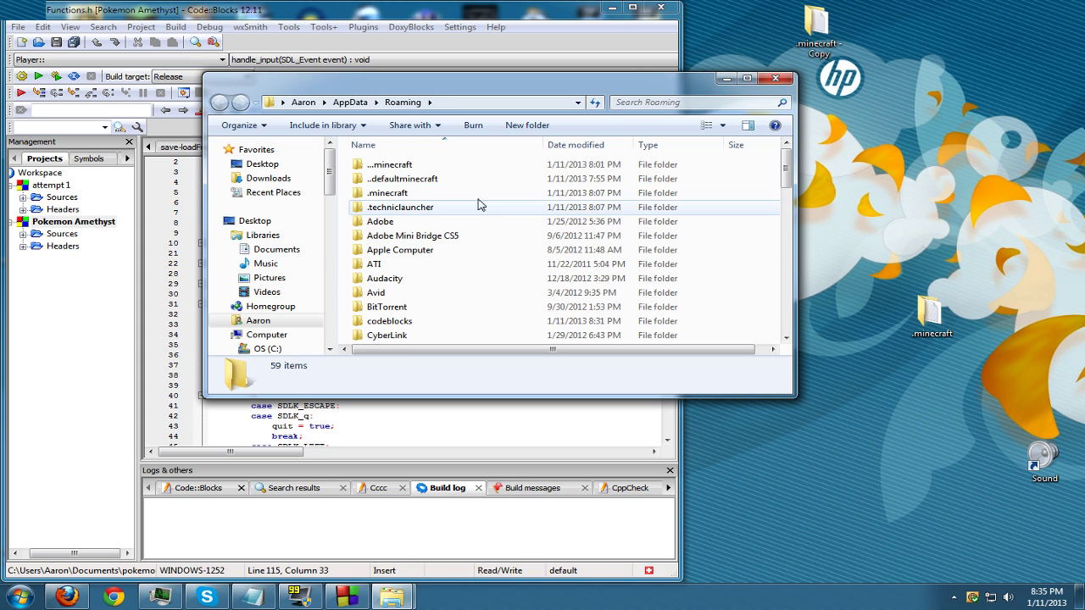
double_click(391, 207)
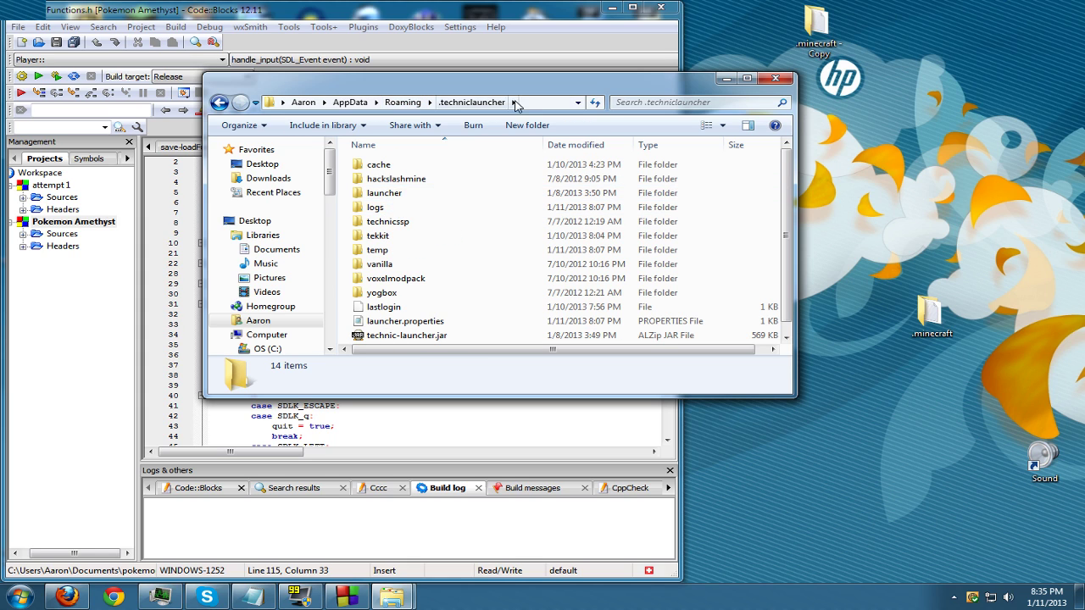
double_click(378, 236)
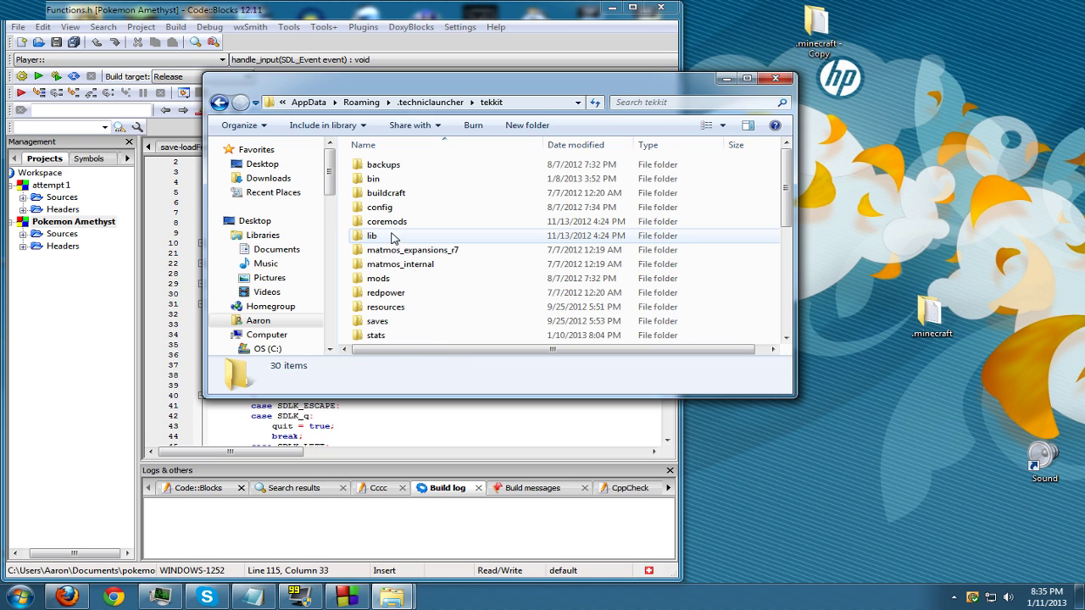
- Copy all 29 tekkit items except the bin folder
click(394, 169)
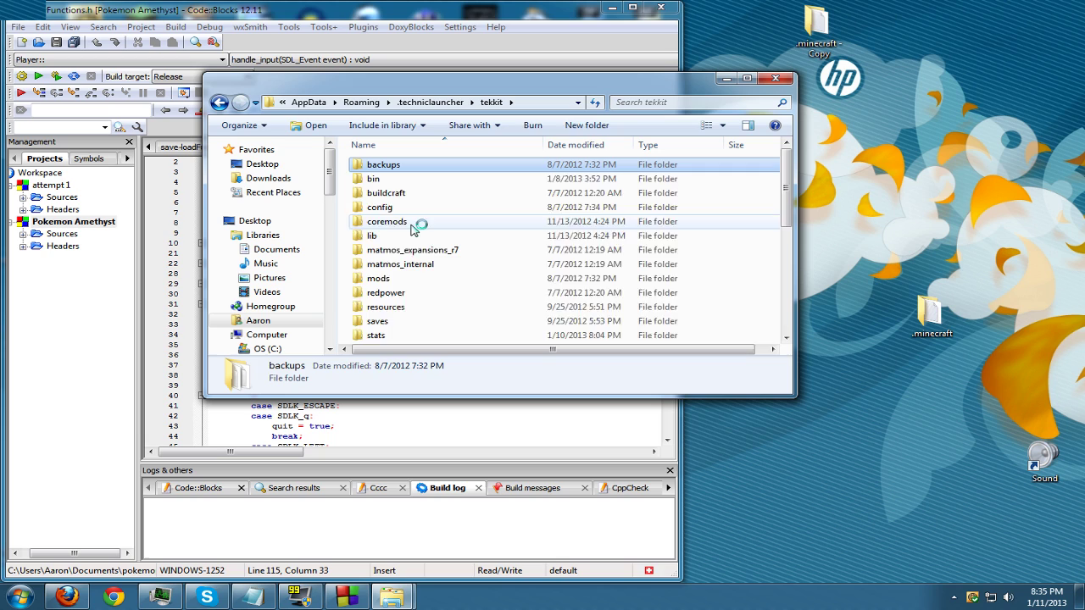
key(ctrl+a)
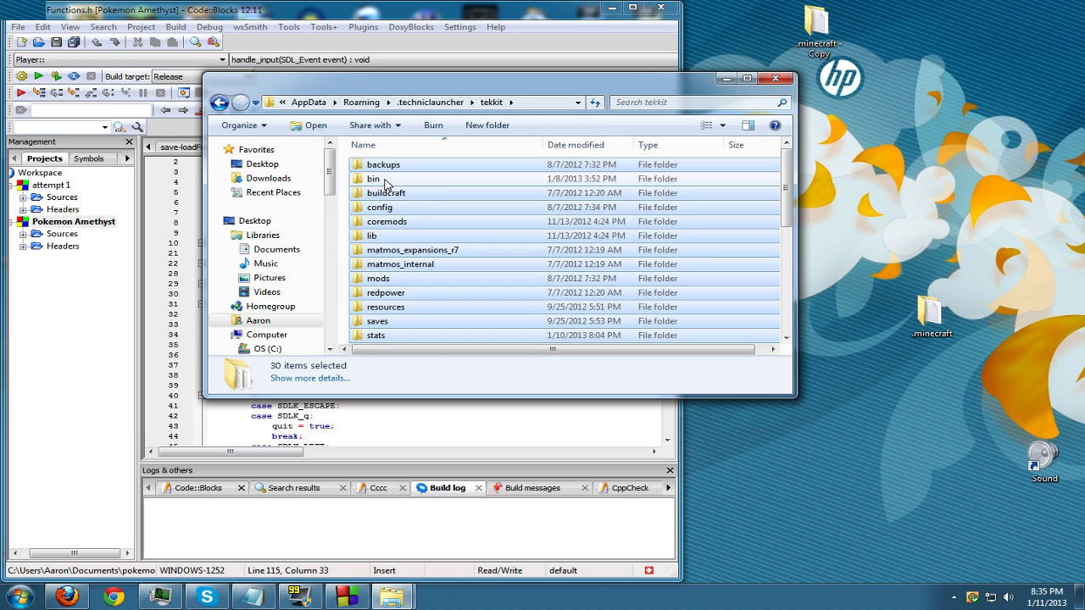
ctrl+click(377, 179)
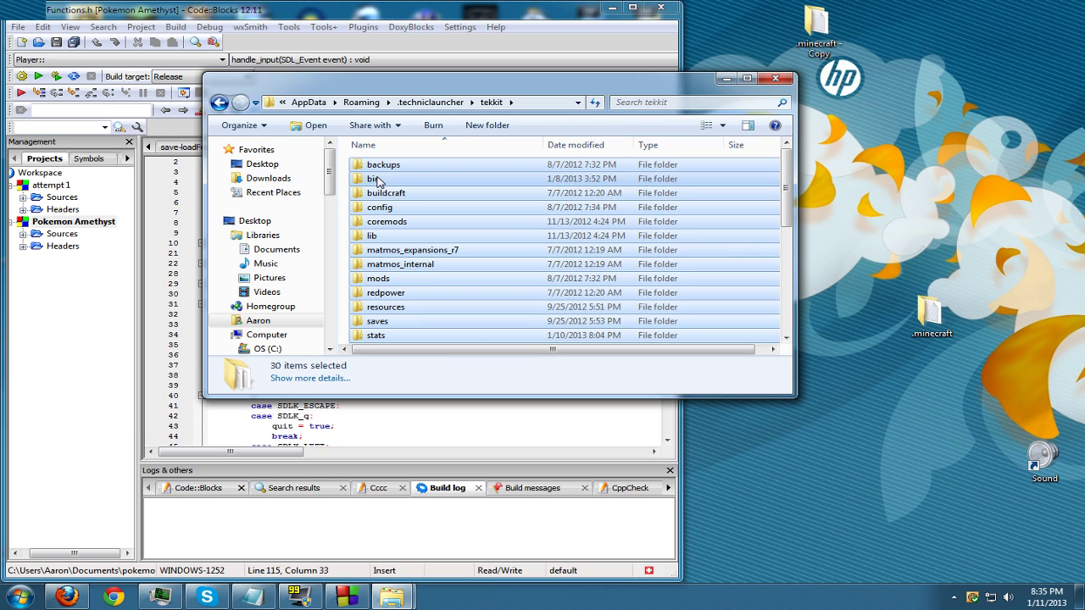
right_click(421, 216)
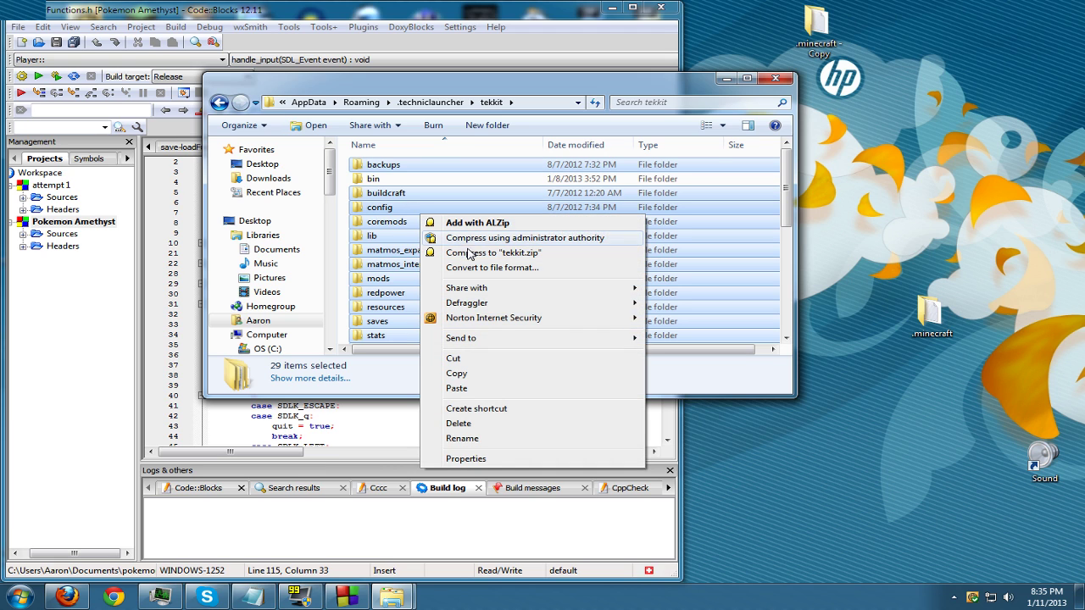
click(479, 375)
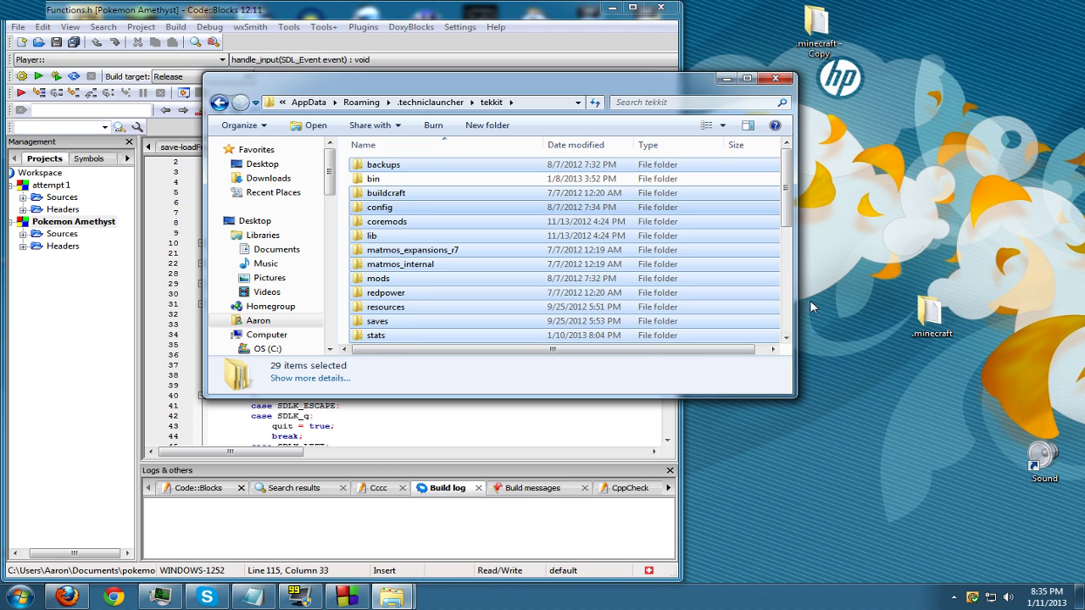
- Paste the 1,784 copied tekkit items into the desktop .minecraft folder
double_click(932, 315)
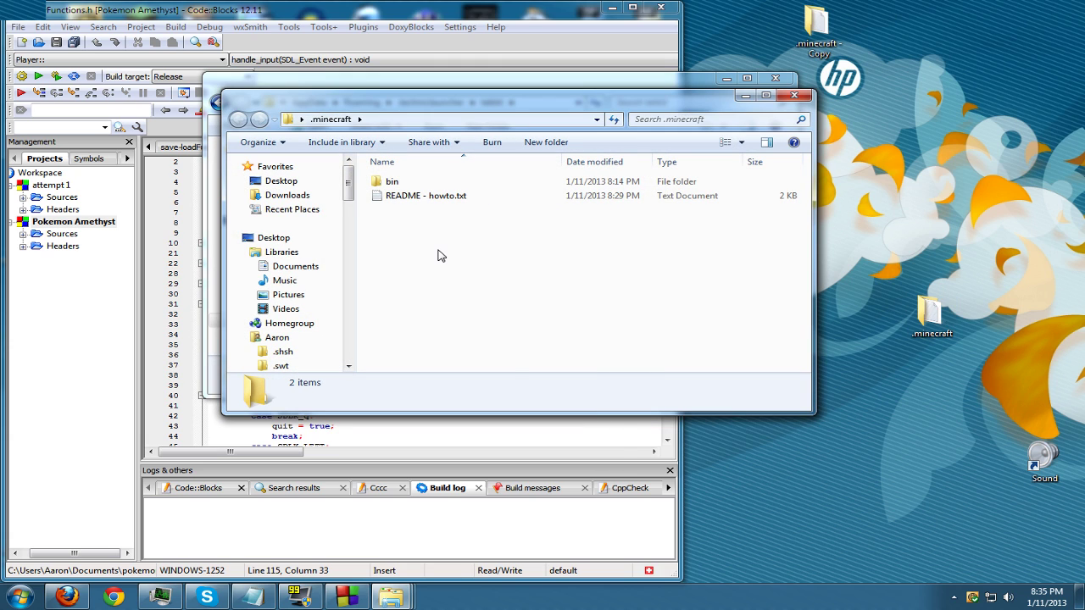
right_click(438, 251)
click(496, 359)
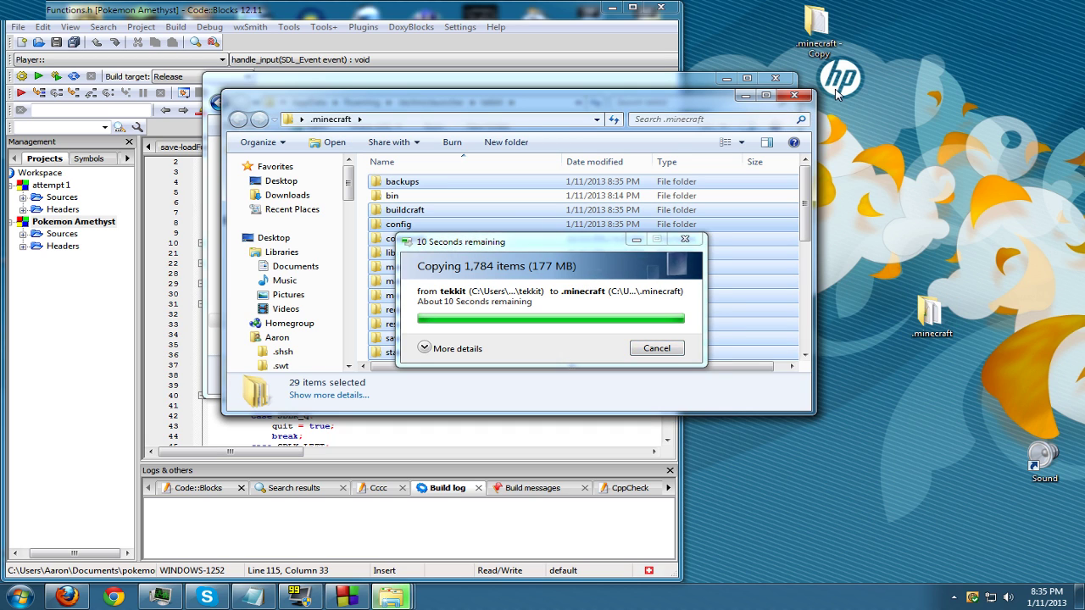
- Open the .minecraft bin and tekkit bin folders, with .minecraft bin overlapping in front
double_click(467, 196)
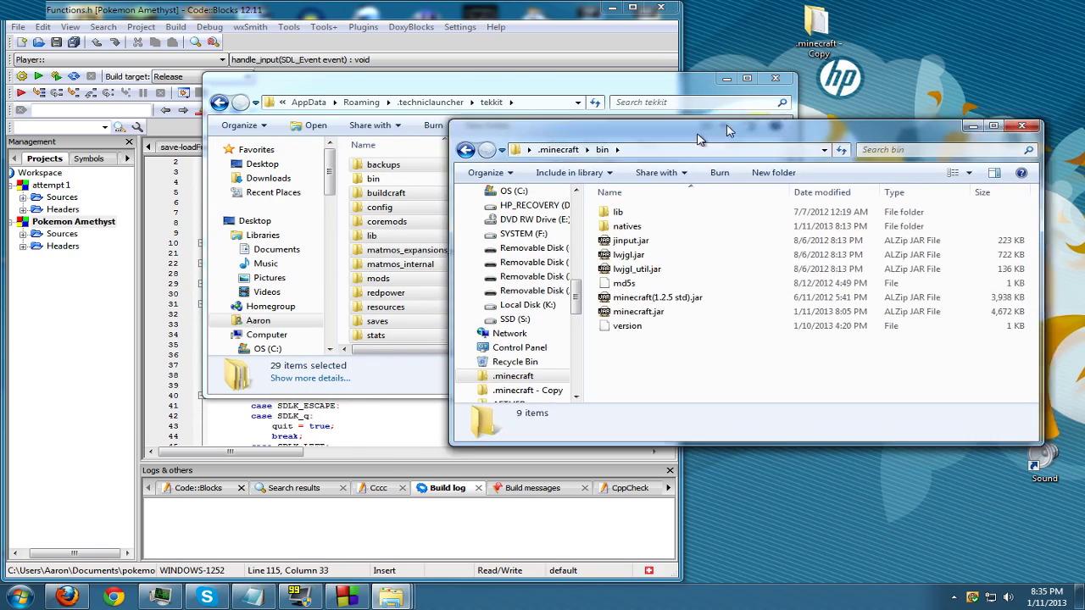
drag(471, 108, 761, 119)
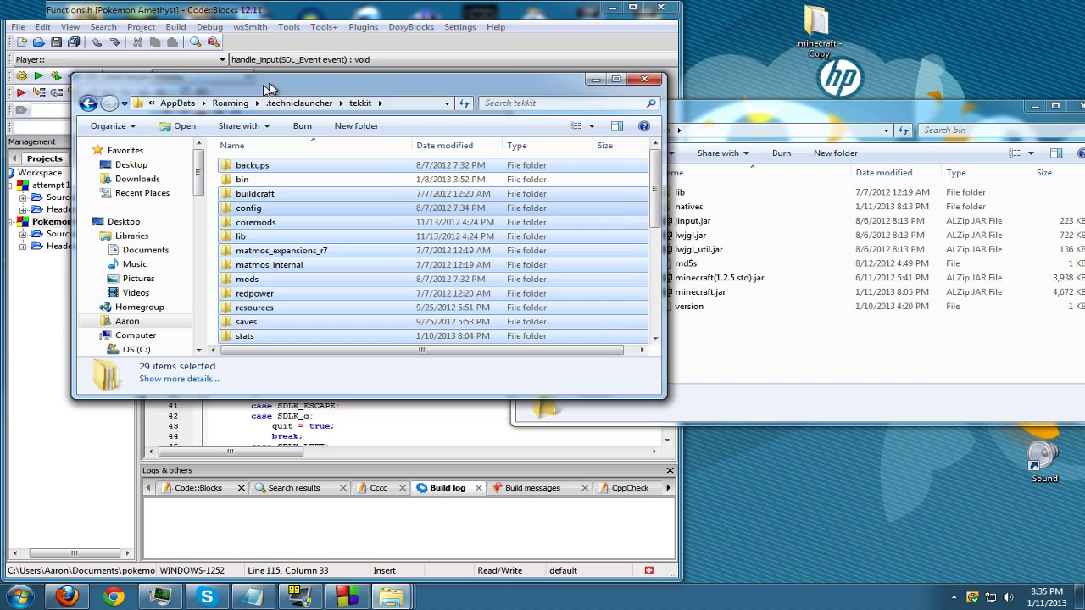
drag(402, 88, 214, 104)
click(245, 197)
double_click(246, 196)
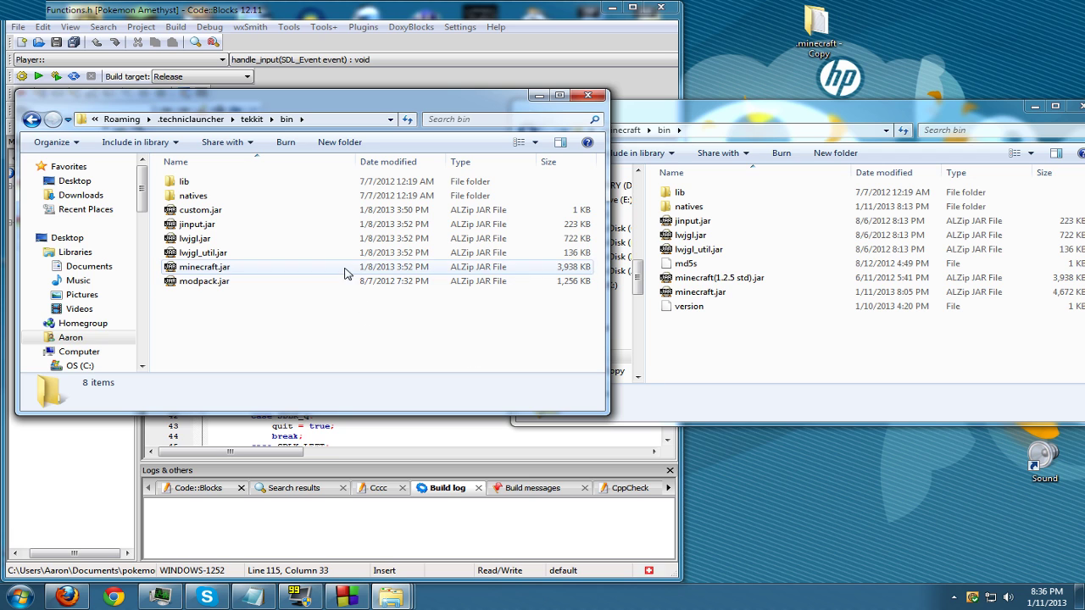
click(762, 327)
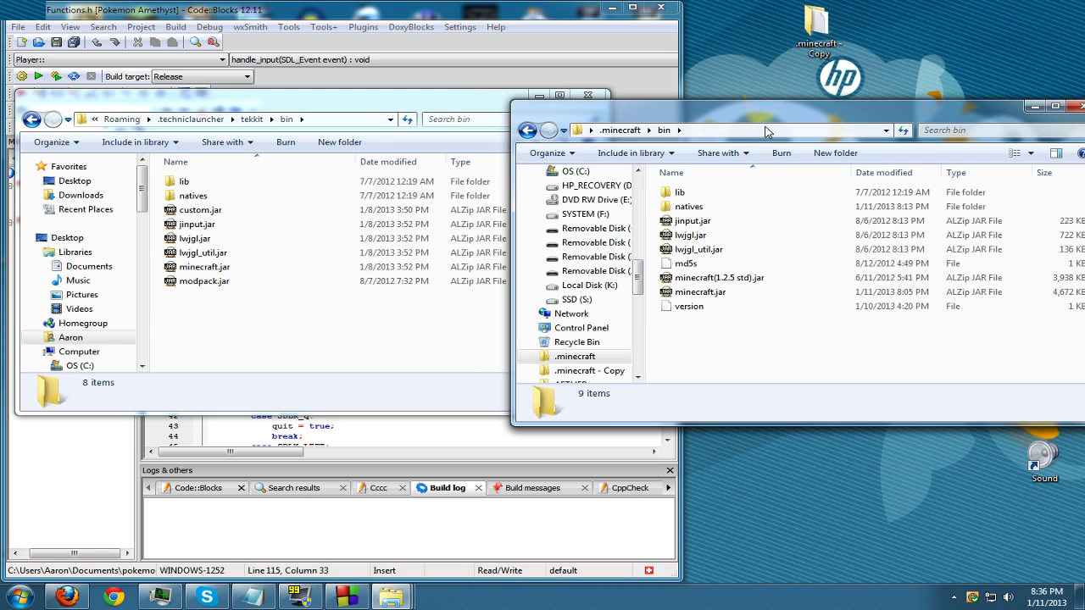
drag(763, 107, 695, 115)
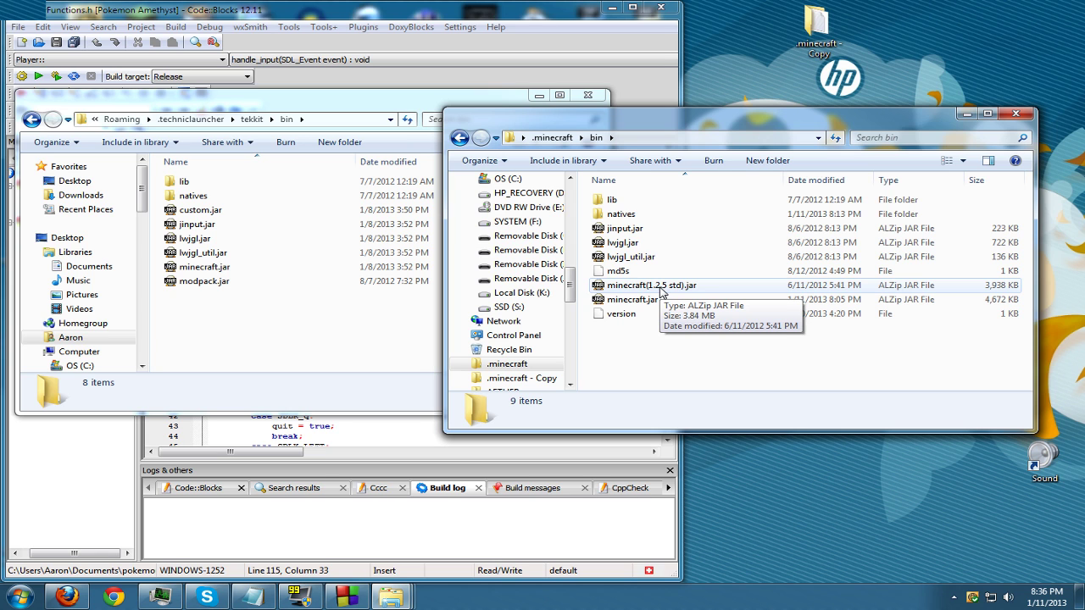
- Open minecraft(1.2.5 std).jar and modpack.jar as archives in ALZip
double_click(652, 285)
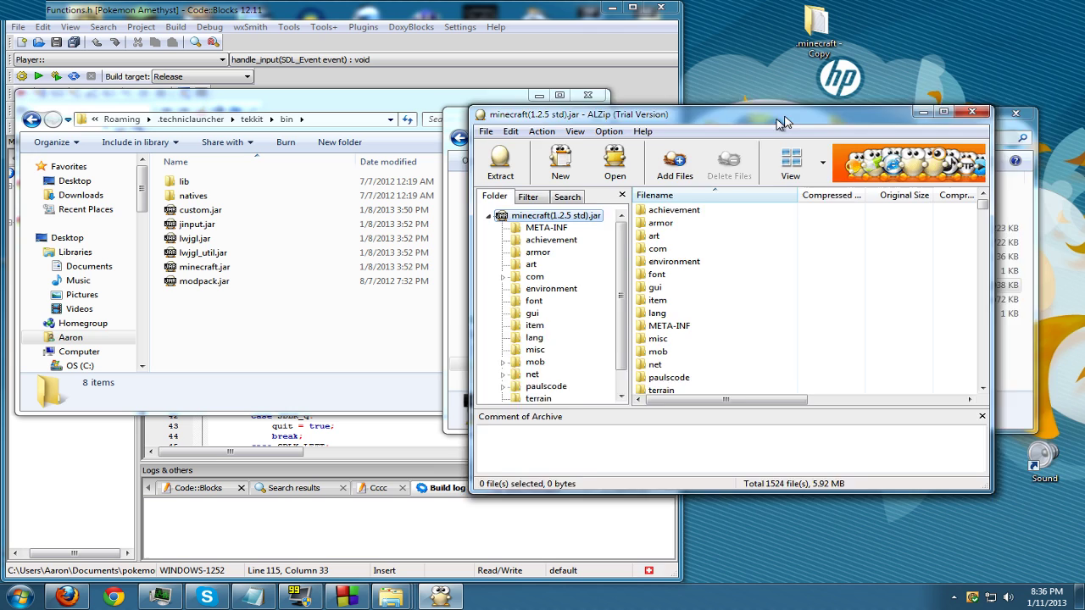
drag(346, 108, 842, 113)
click(190, 330)
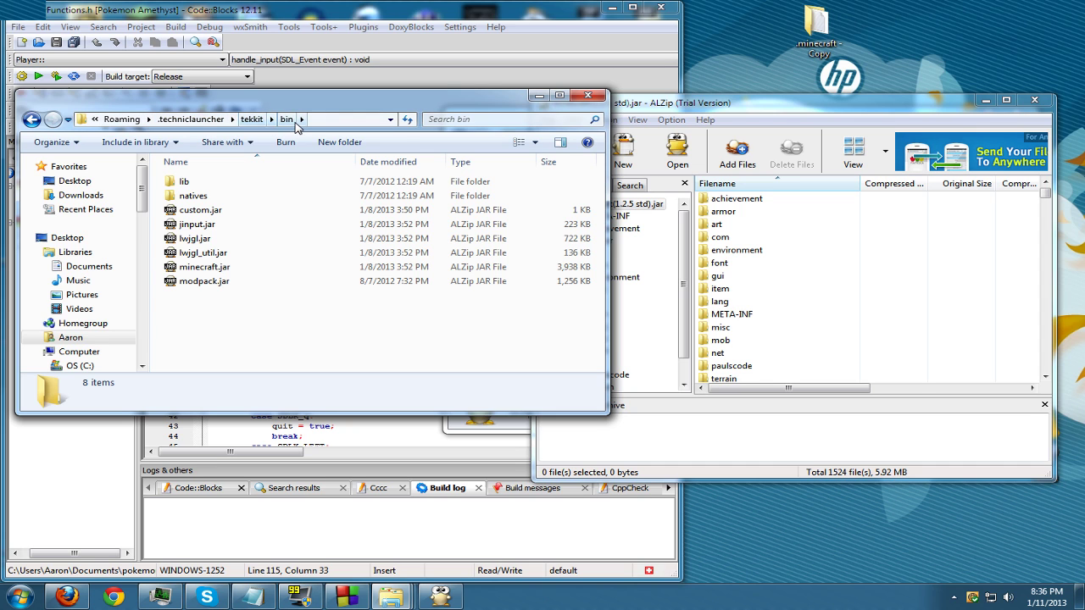
double_click(208, 281)
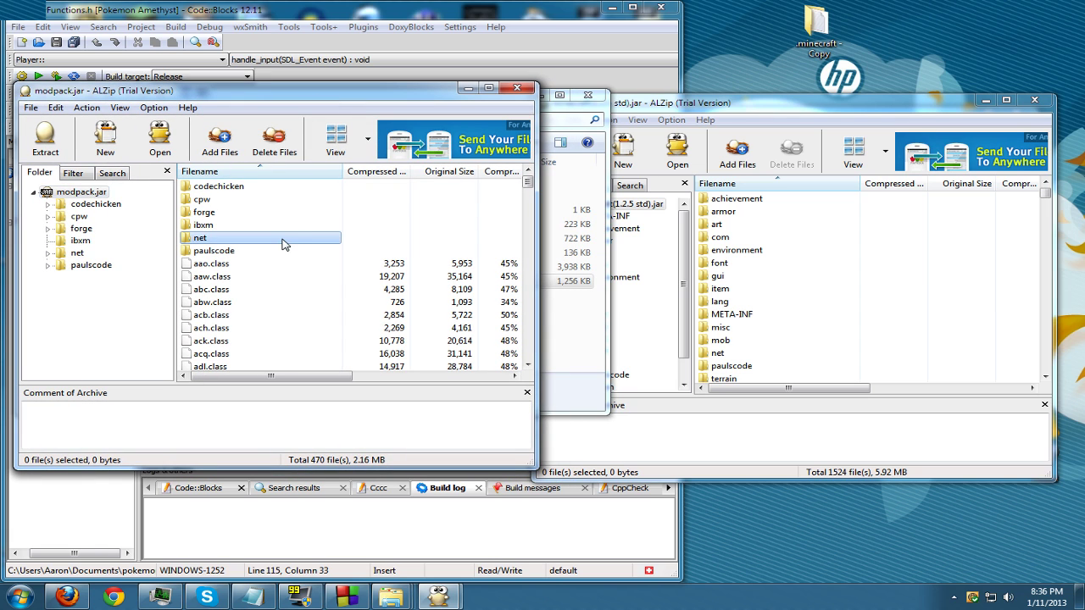
- Add all modpack.jar entries into minecraft(1.2.5 std).jar, overwriting every duplicate
key(ctrl+a)
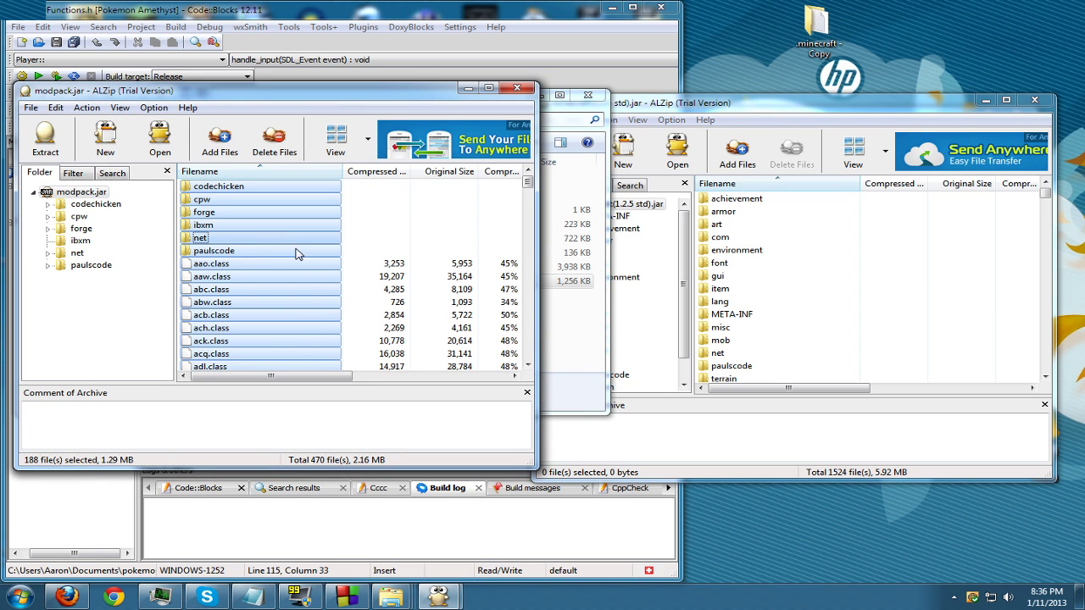
drag(297, 254, 929, 326)
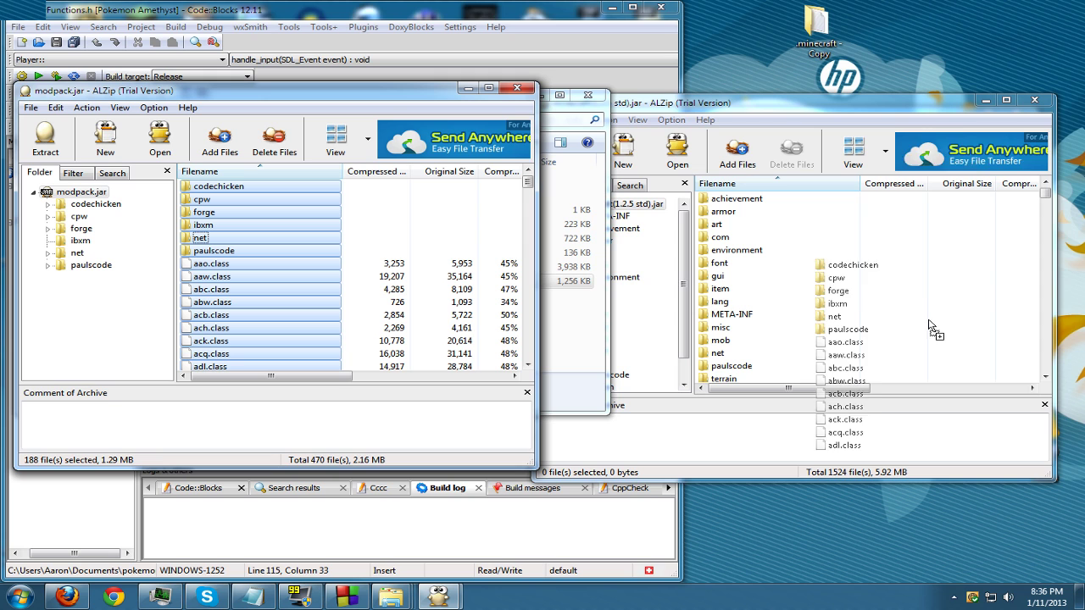
drag(930, 326, 949, 362)
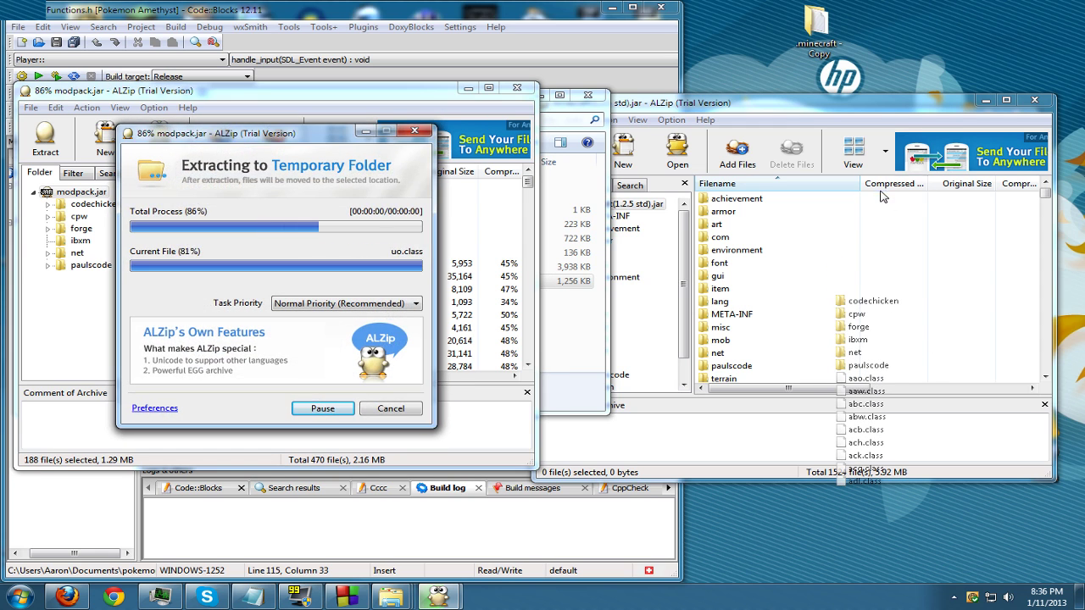
click(807, 350)
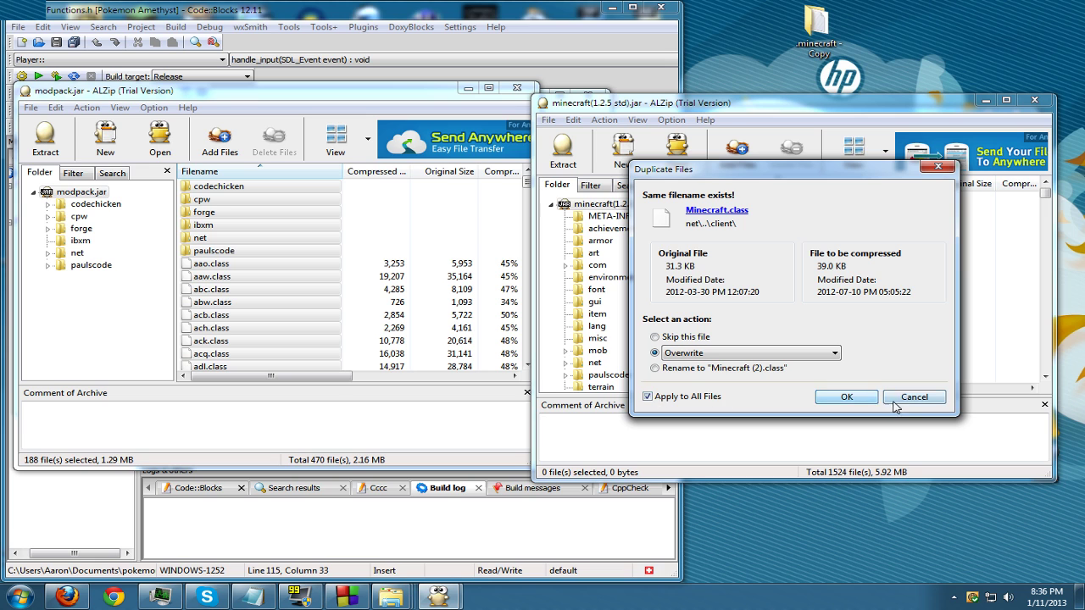
click(846, 396)
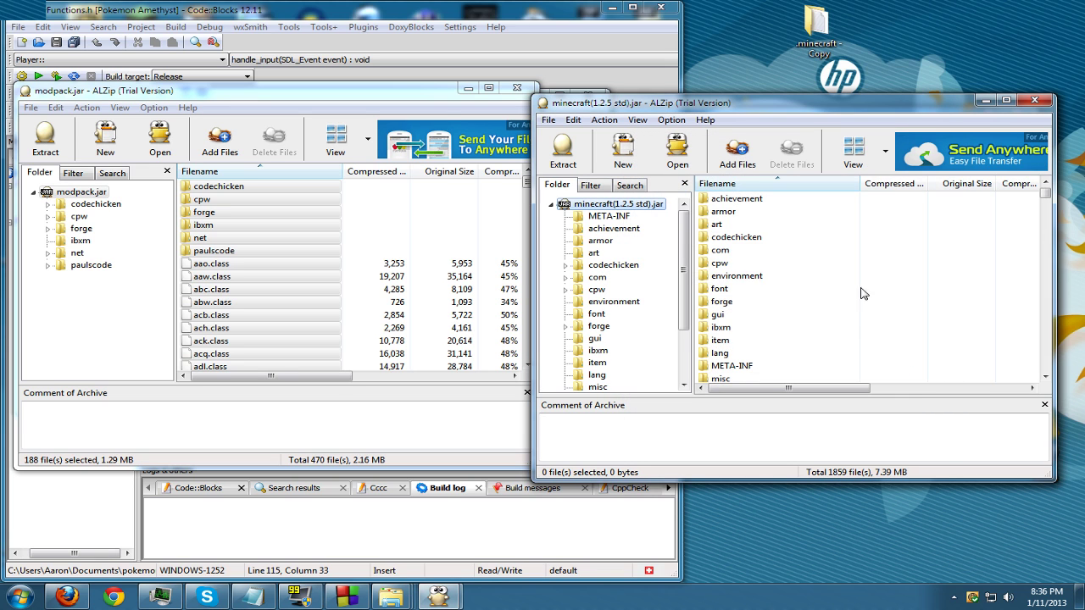
- Delete the three signature files from the archive's META-INF folder
click(607, 217)
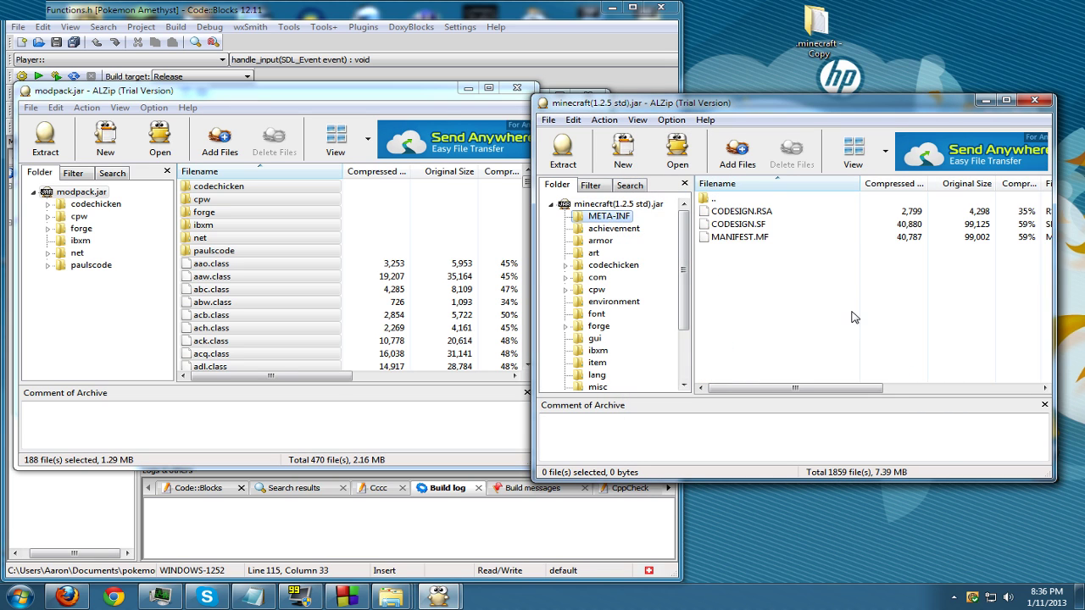
drag(854, 317, 703, 197)
click(792, 152)
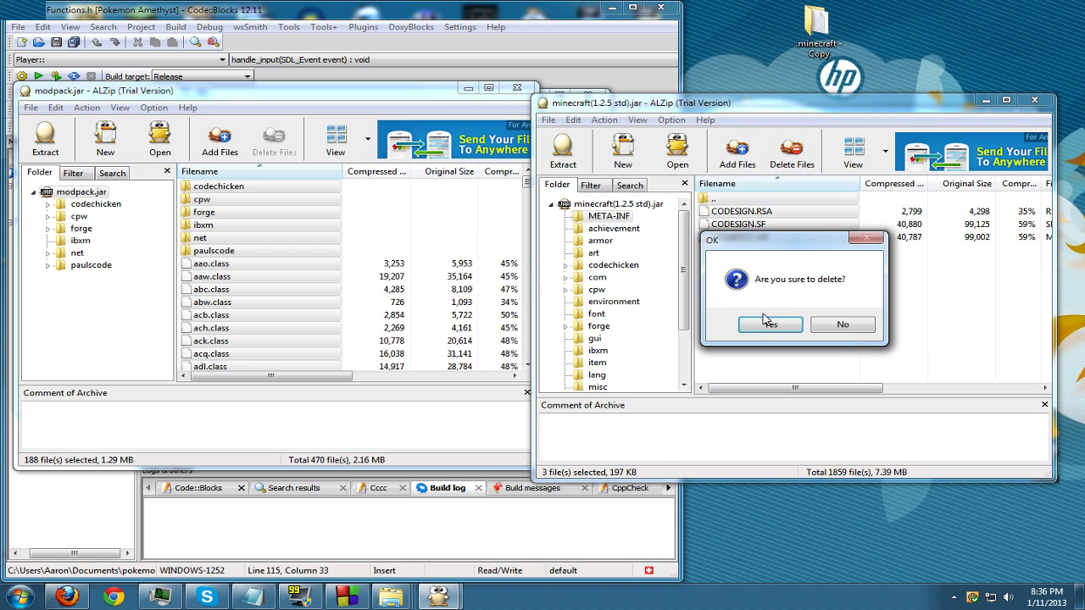
click(765, 319)
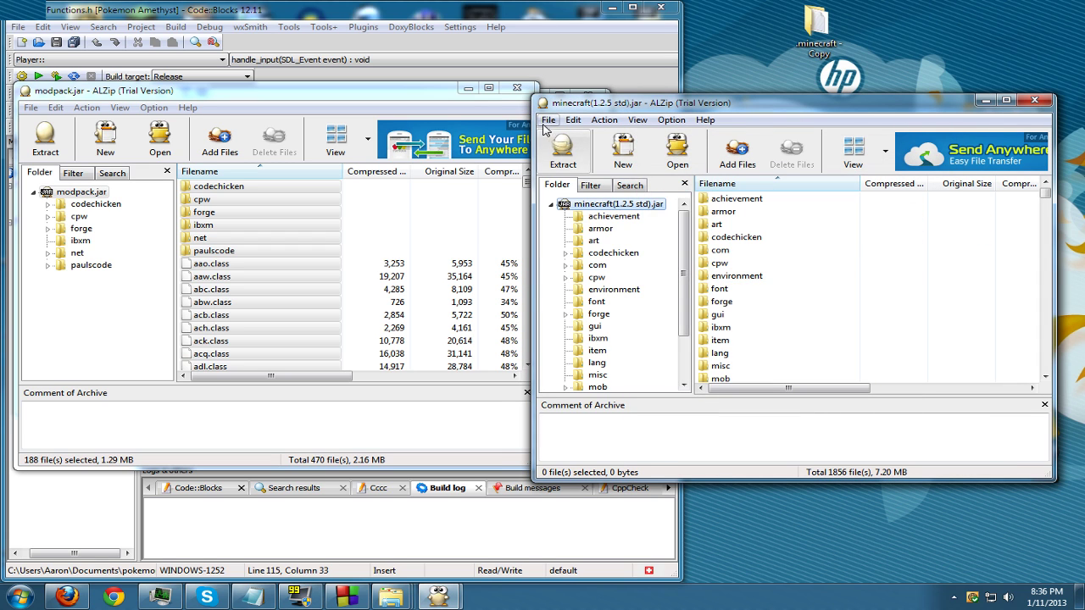
- Save the archive over the existing minecraft(1.2.5 std).jar, replacing it
click(548, 121)
click(594, 169)
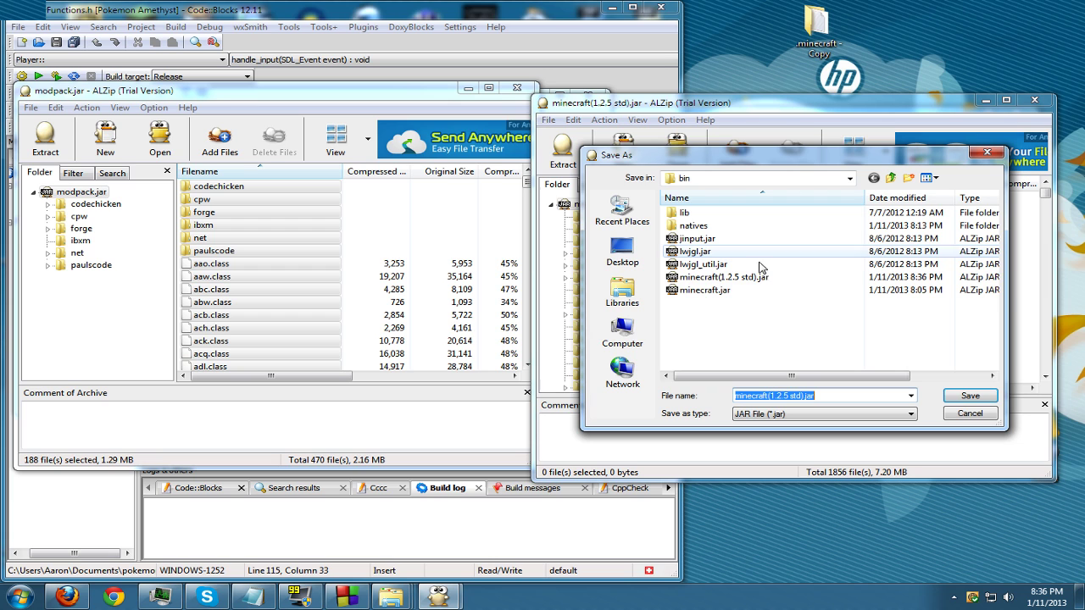
click(956, 395)
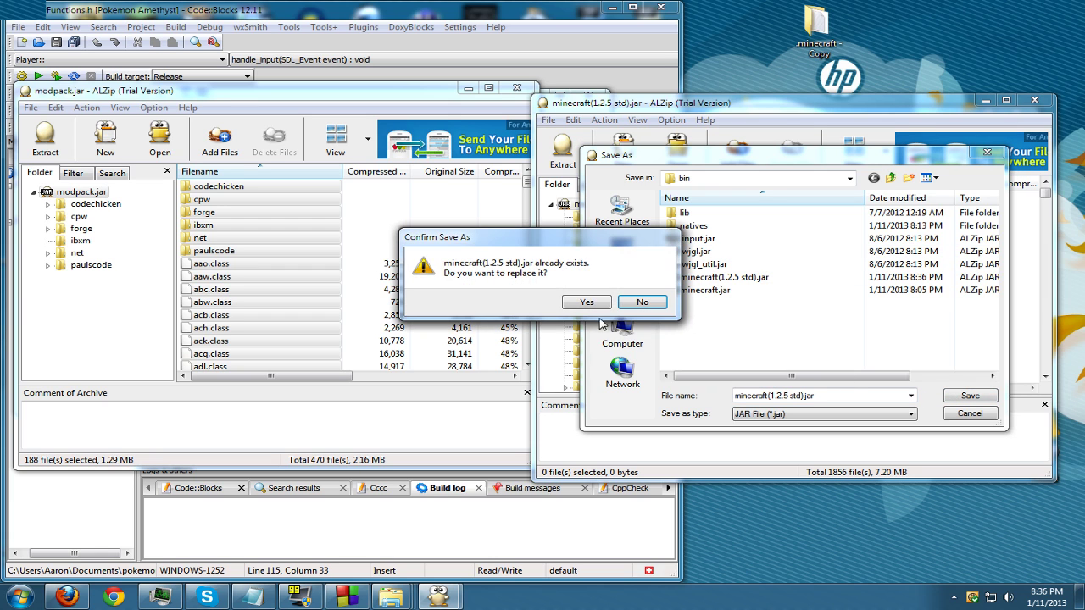
click(595, 303)
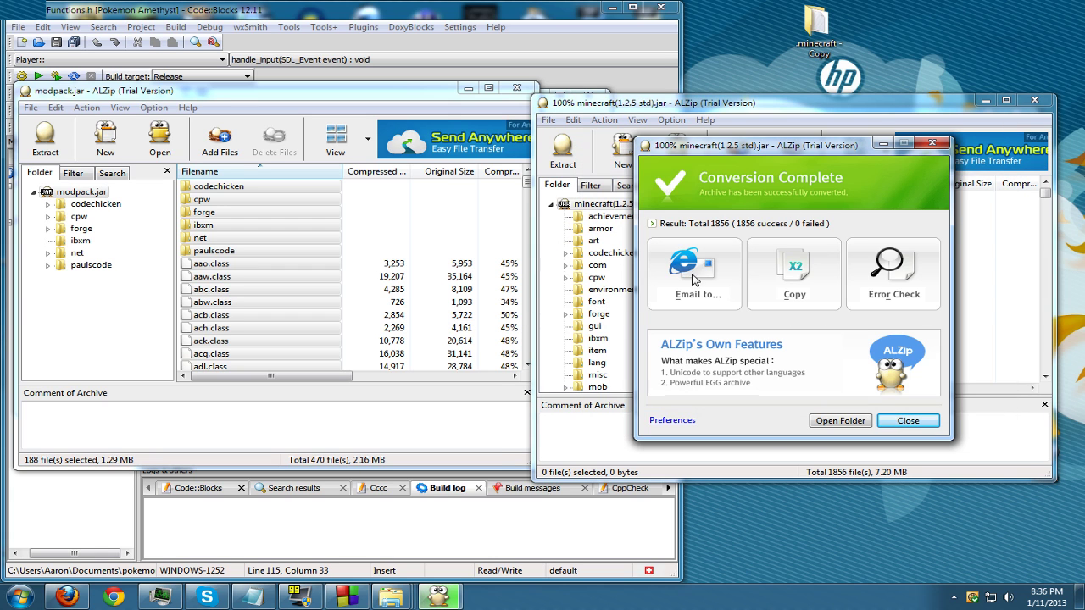
click(932, 143)
- Close both ALZip archives and rename the original minecraft.jar to minecraft--.jar
click(1027, 100)
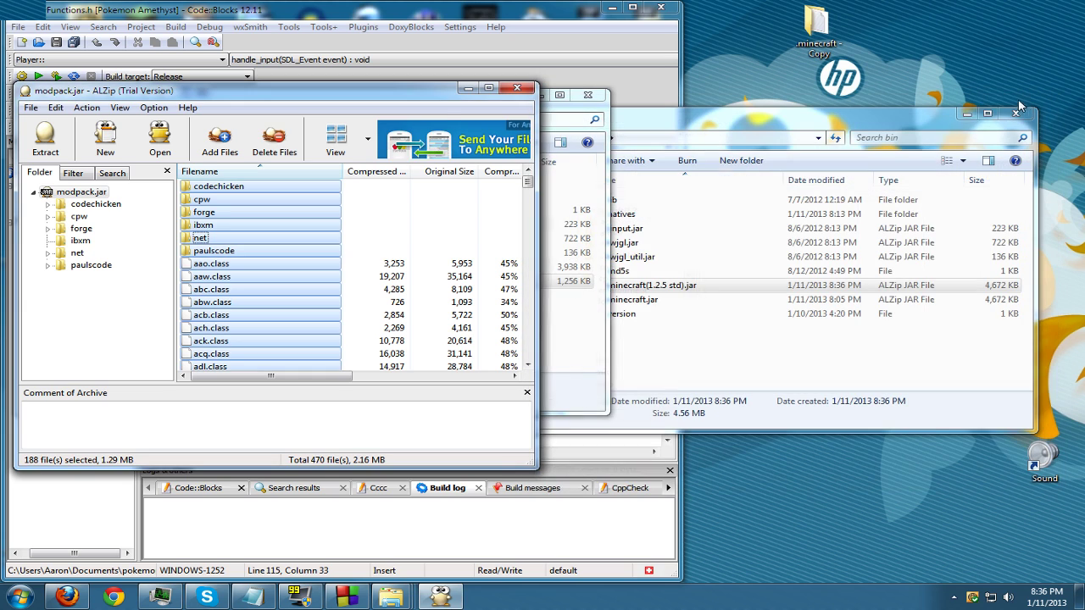
click(516, 87)
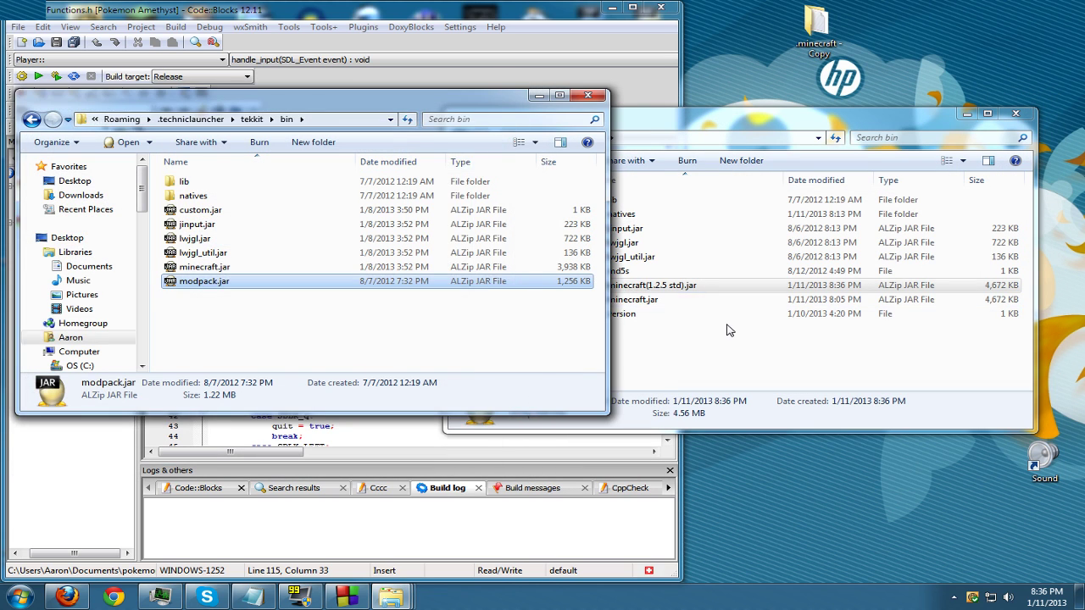
click(655, 301)
click(648, 303)
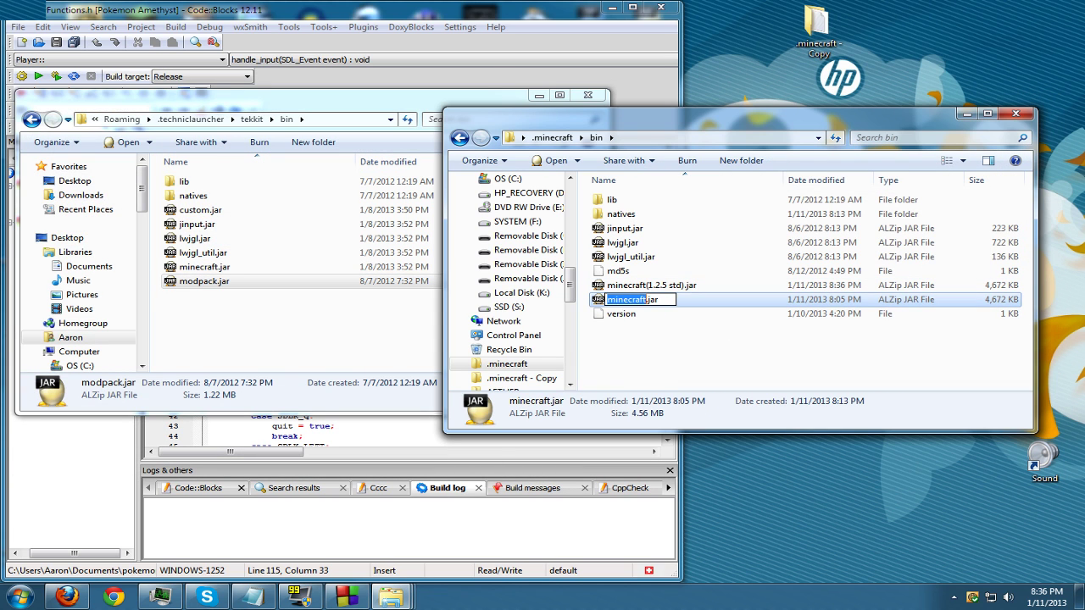
text(--)
key(Return)
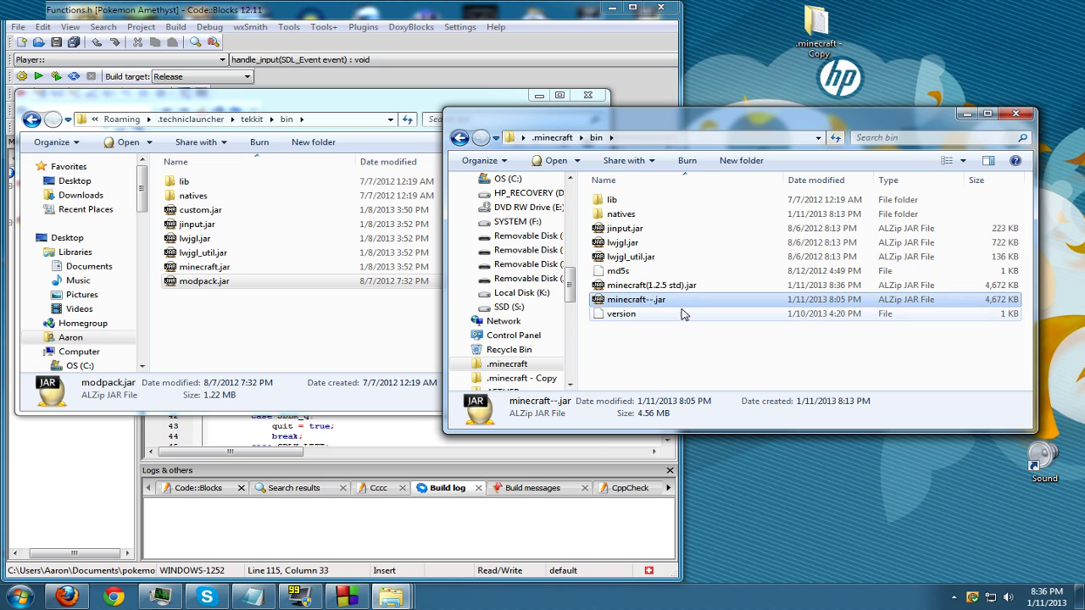
- Rename the modded minecraft(1.2.5 std).jar to minecraft.jar, correcting a misspelling
click(682, 287)
click(681, 290)
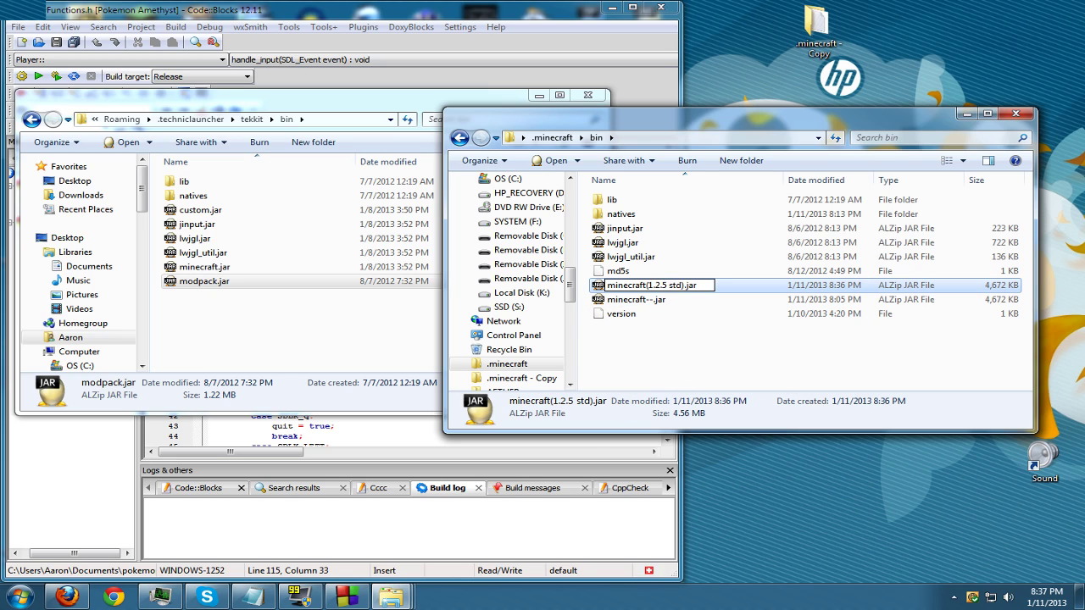
key(BackSpace)
key(BackSpace)
key(BackSpace)
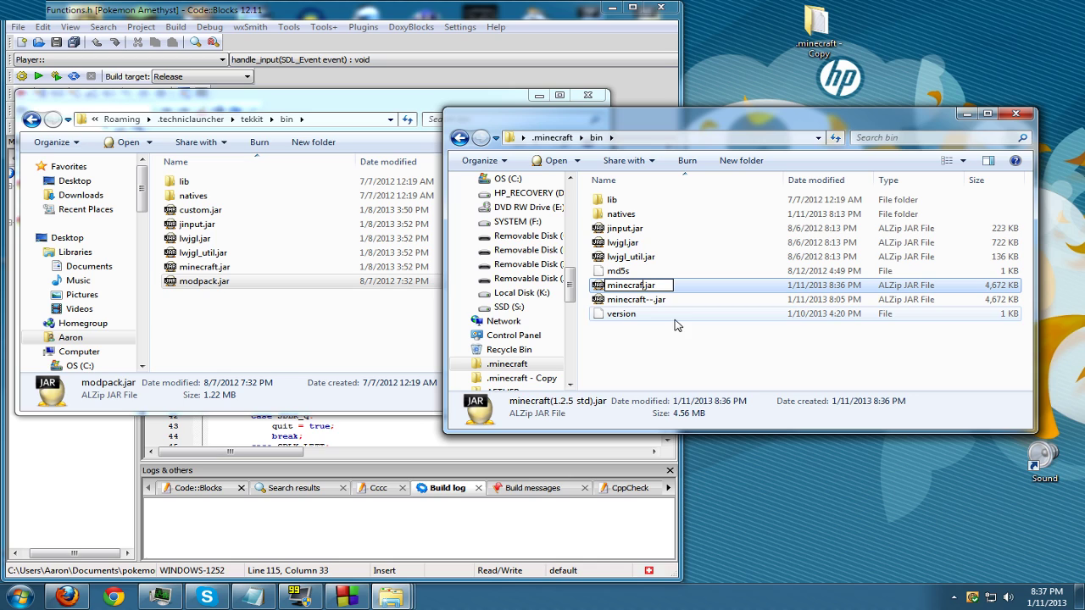
key(Return)
click(642, 288)
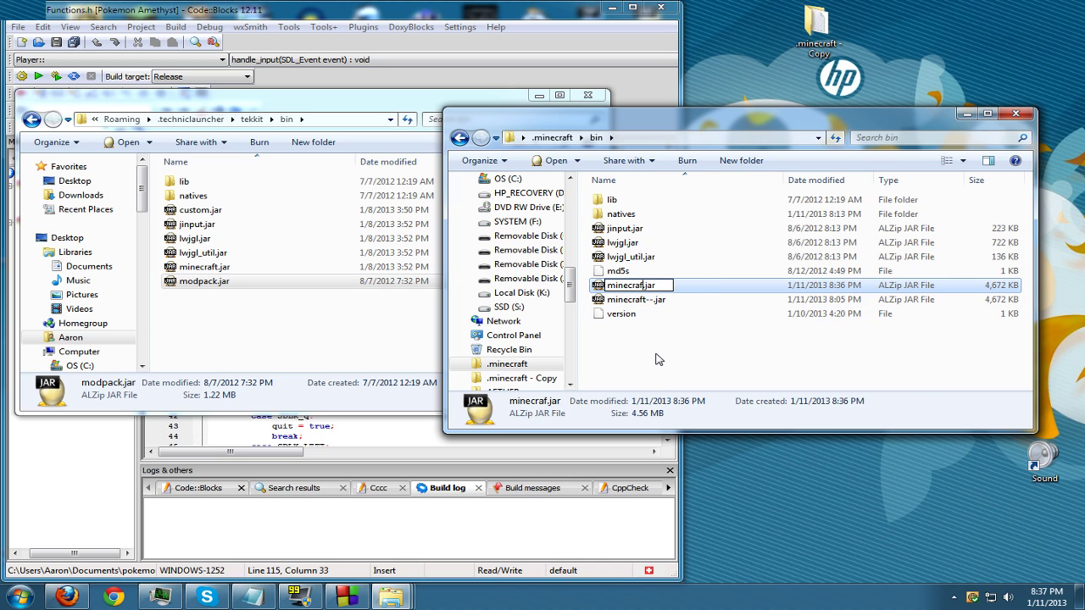
text(t)
key(Return)
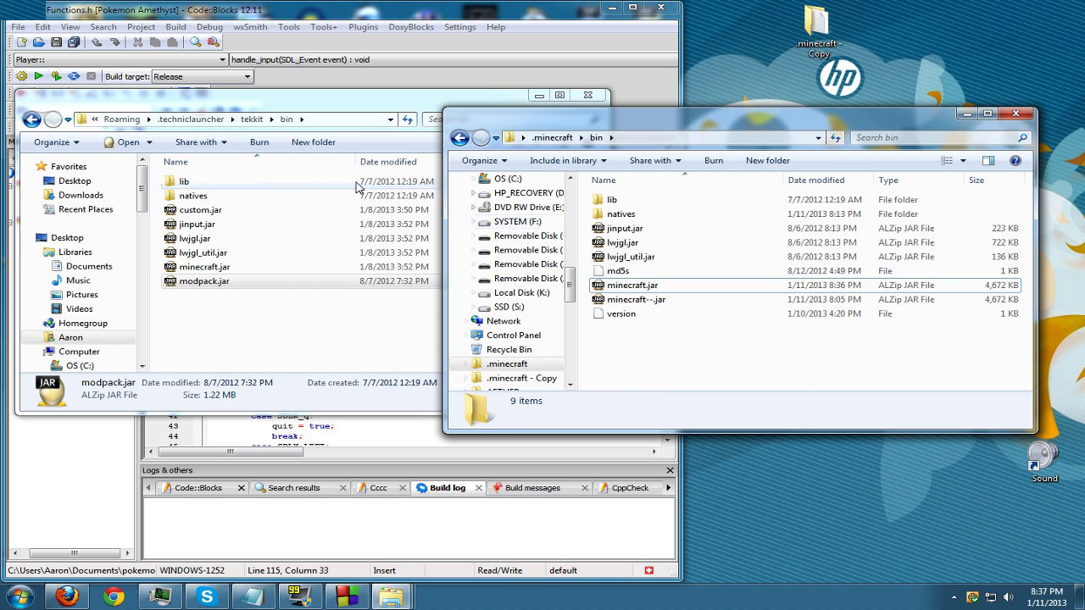
click(266, 306)
- Navigate from the .minecraft bin folder up to the Roaming folder
click(772, 131)
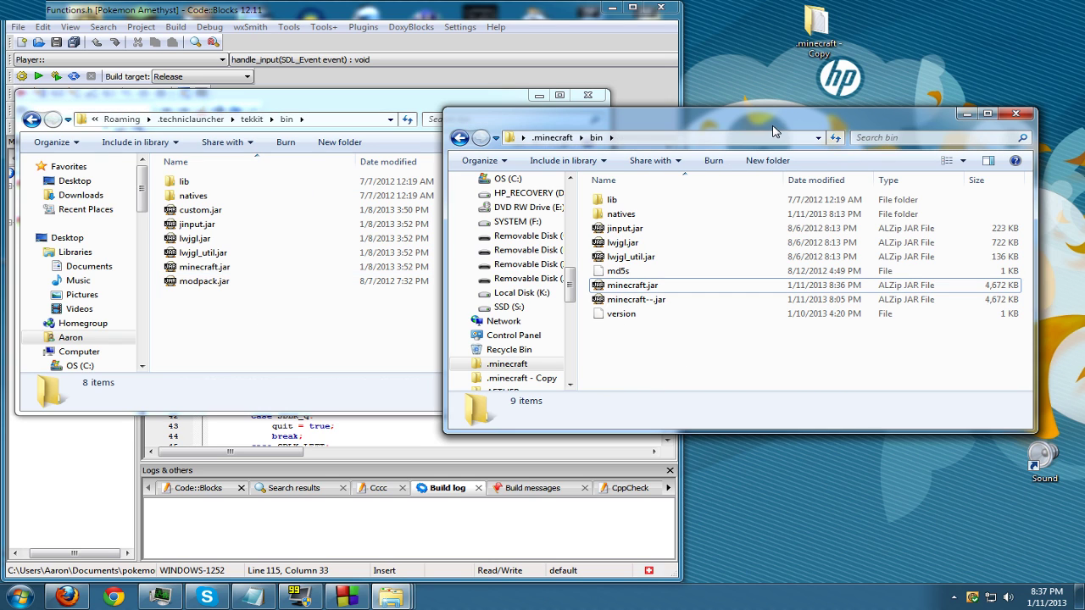
click(552, 138)
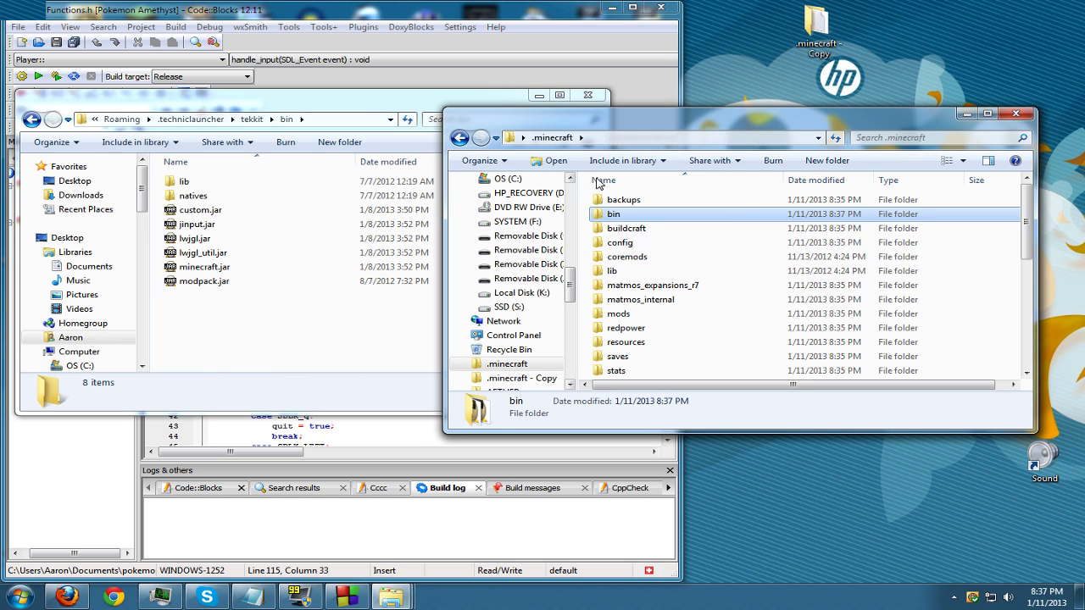
scroll(750, 303, down, 5)
scroll(755, 303, up, 5)
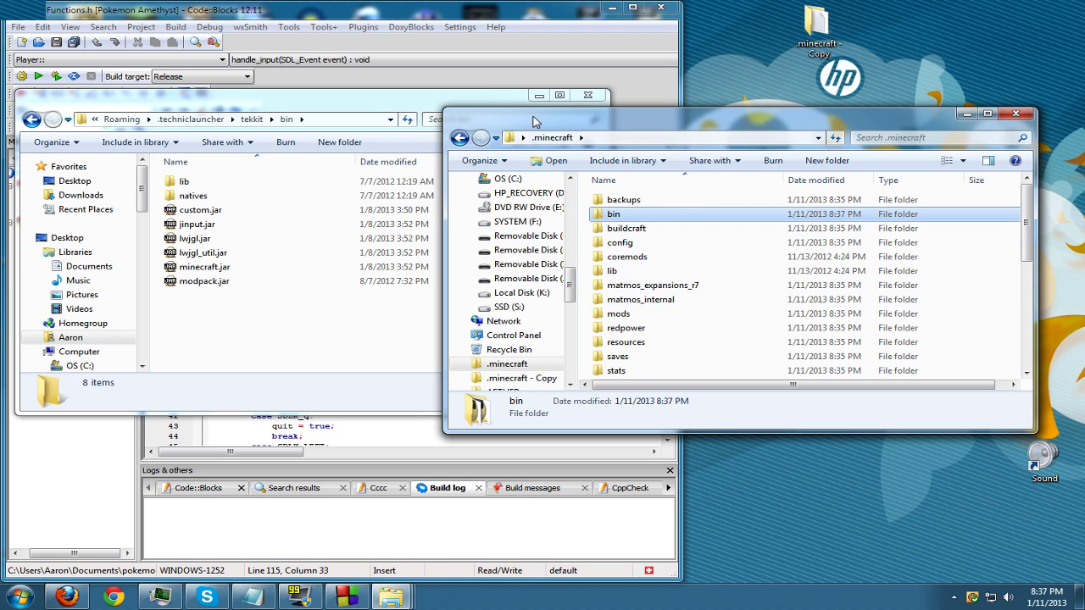
click(122, 119)
- Rename Roaming's .minecraft to ..minecraft and close the desktop .minecraft window
click(195, 211)
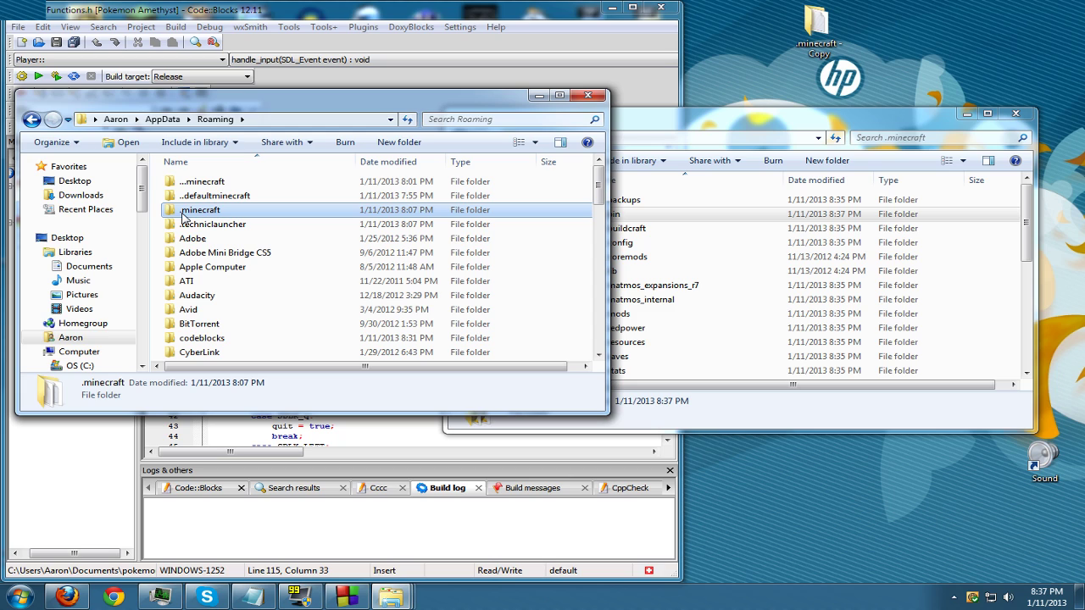
click(195, 212)
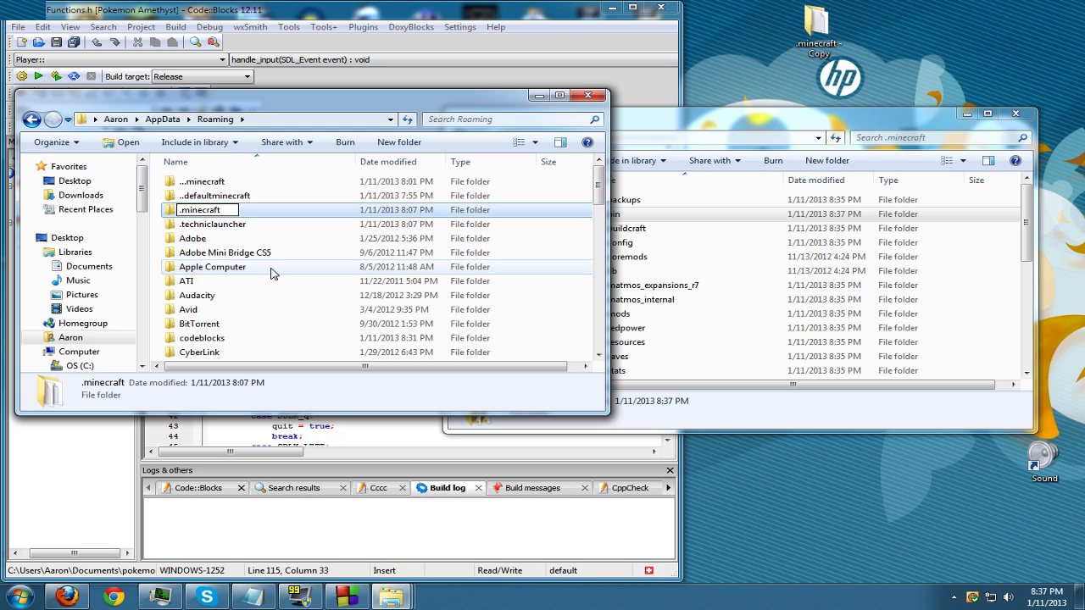
text(.)
key(Return)
click(191, 197)
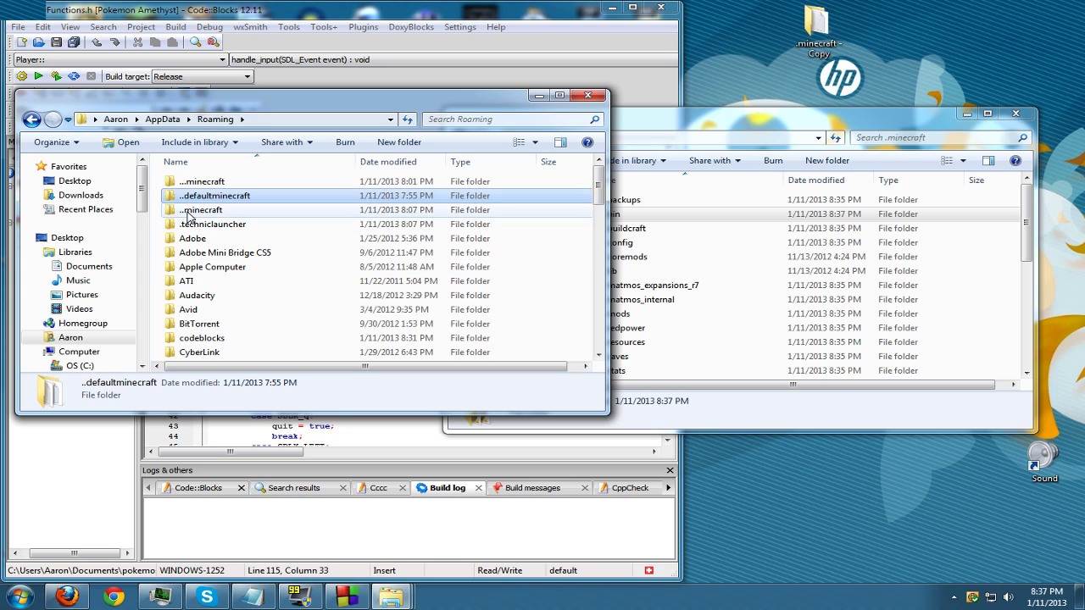
click(184, 214)
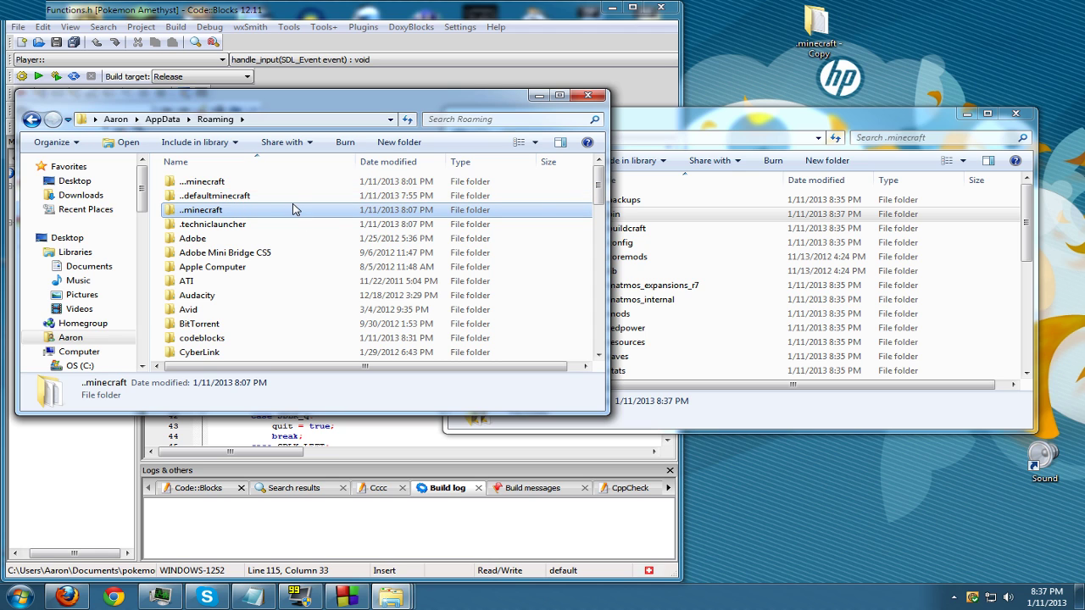
click(716, 228)
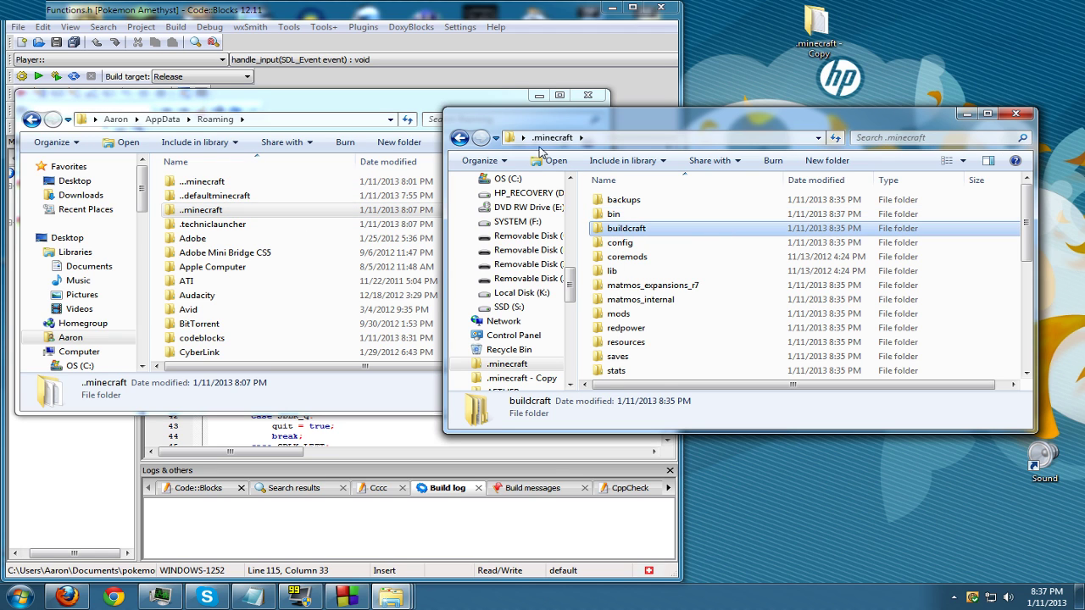
click(1010, 116)
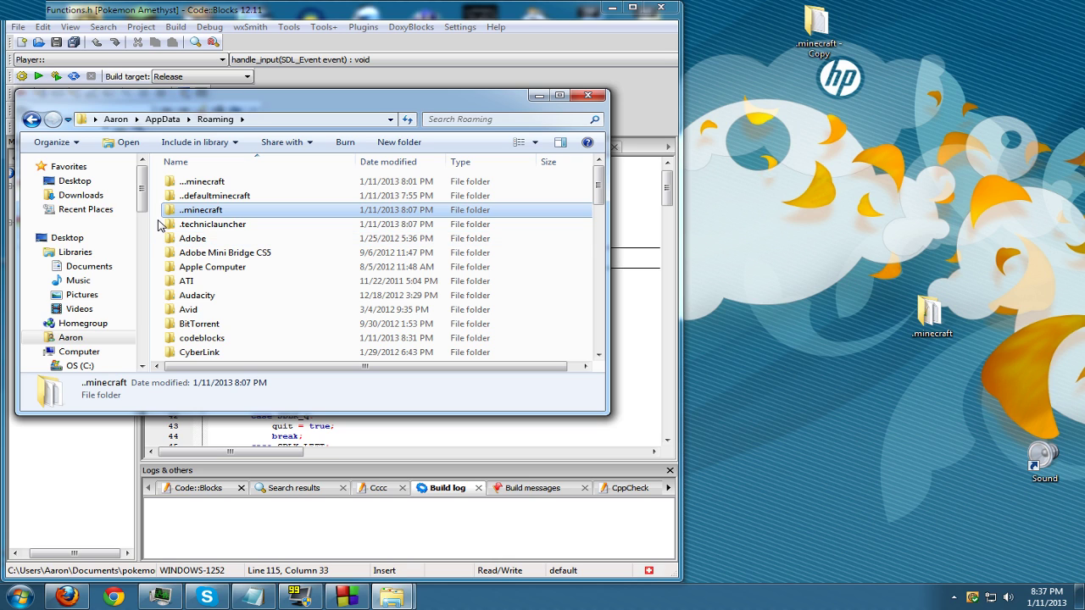
- Copy the modded 1,804-item desktop .minecraft folder into Roaming
drag(932, 311, 156, 232)
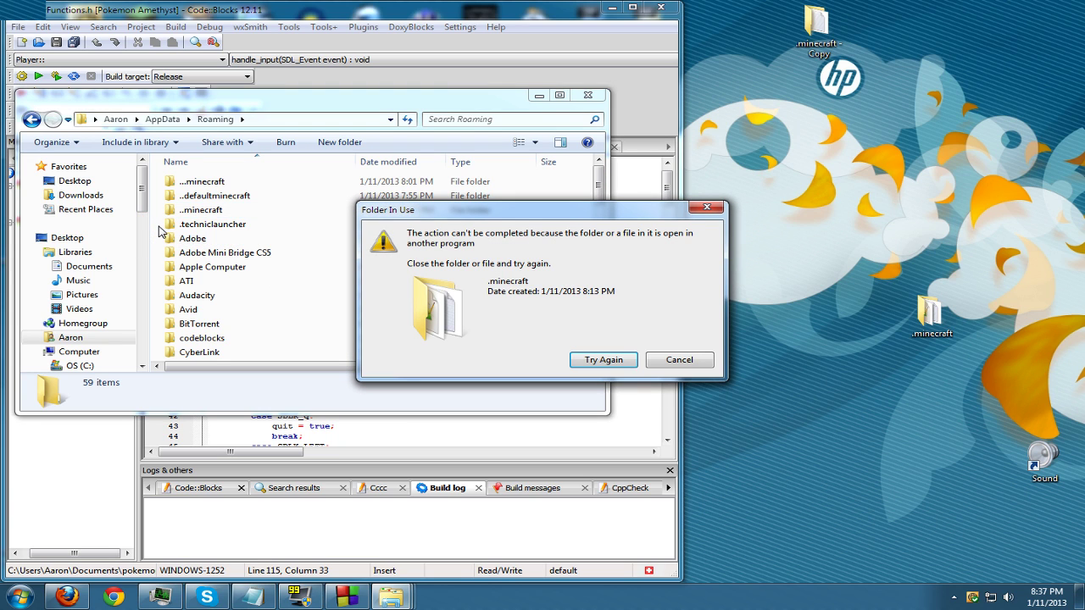
click(664, 477)
mouse_move(300, 597)
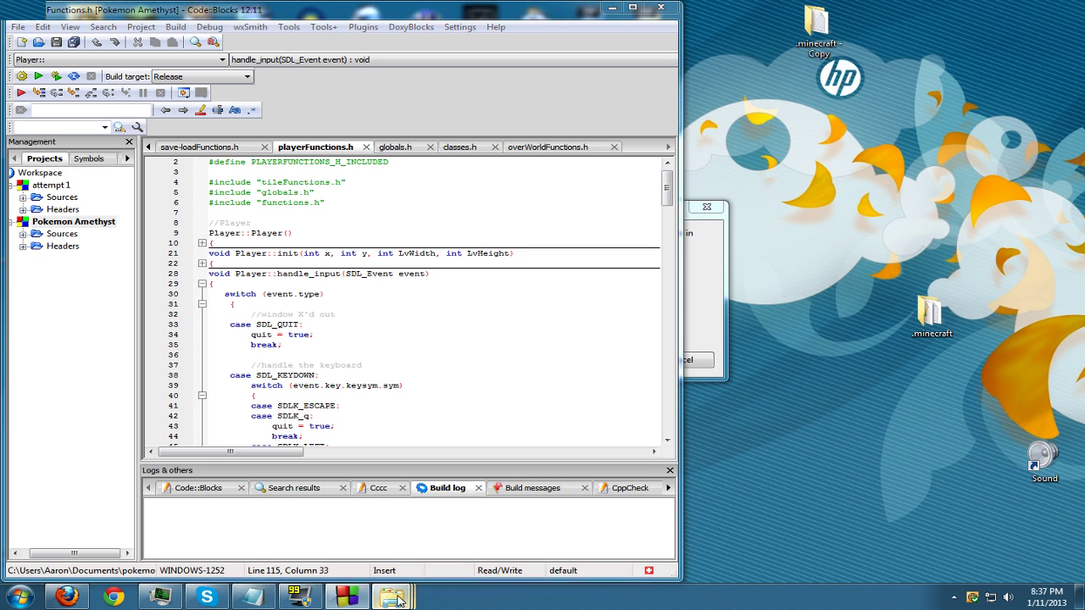
right_click(932, 314)
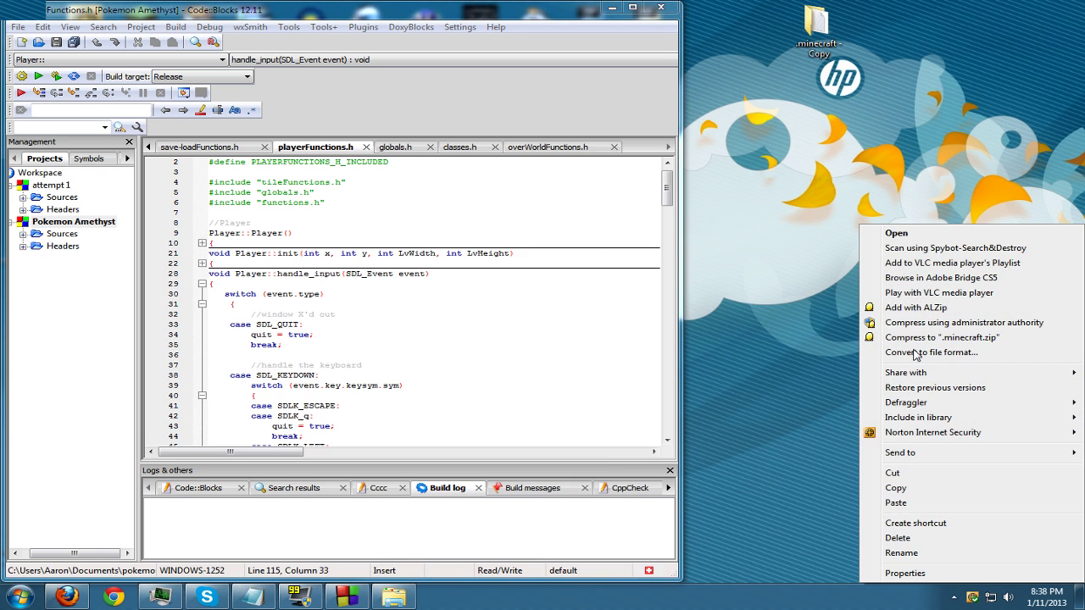
click(894, 488)
click(393, 598)
right_click(159, 243)
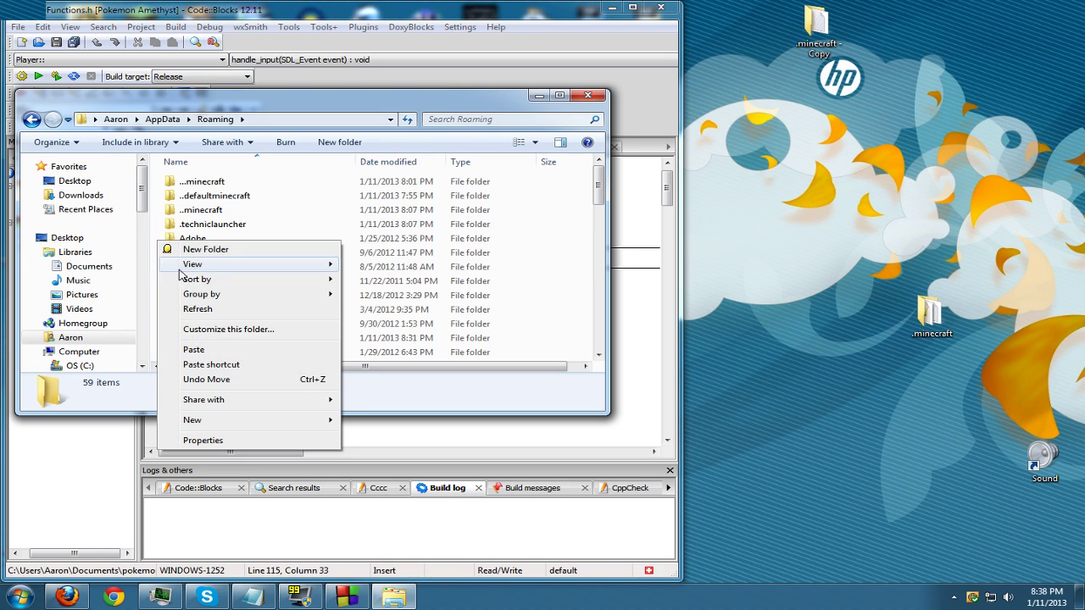
click(195, 352)
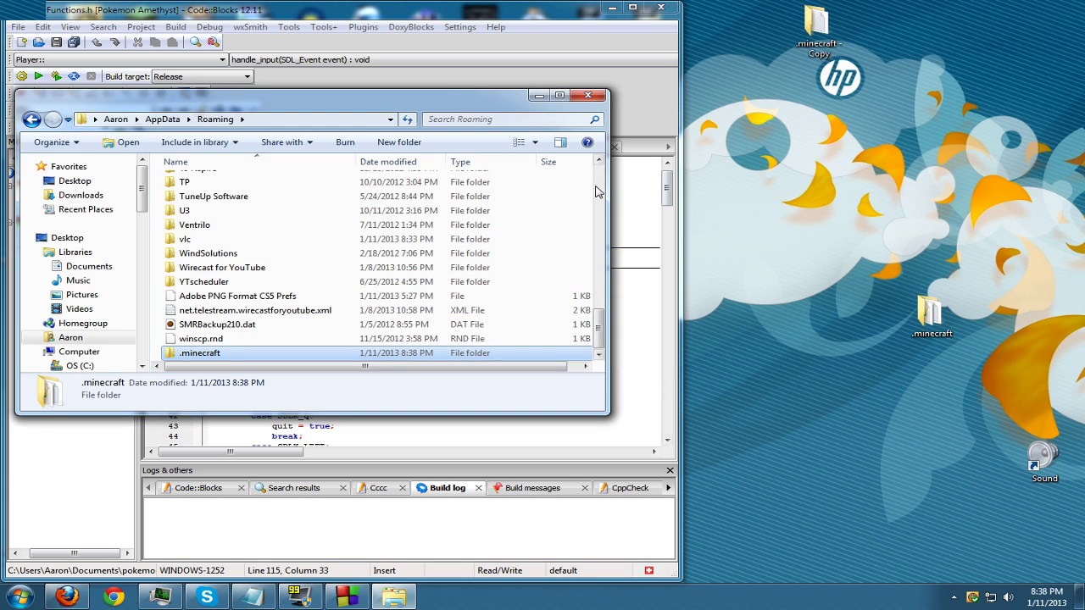
click(328, 226)
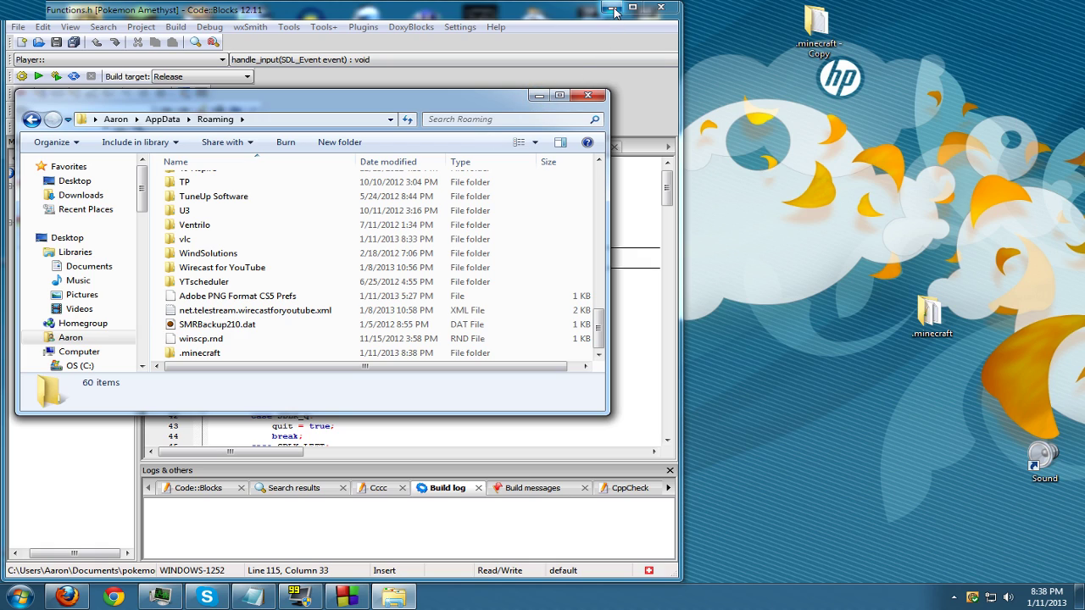
- Minimize the Roaming folder window and the code editor to reveal the desktop
click(536, 97)
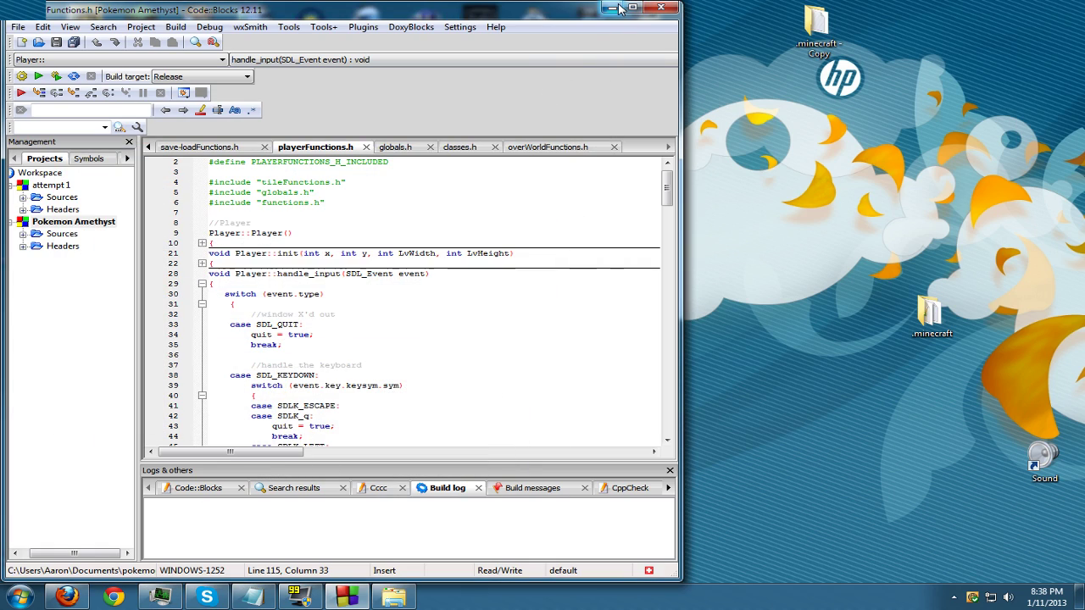
click(620, 8)
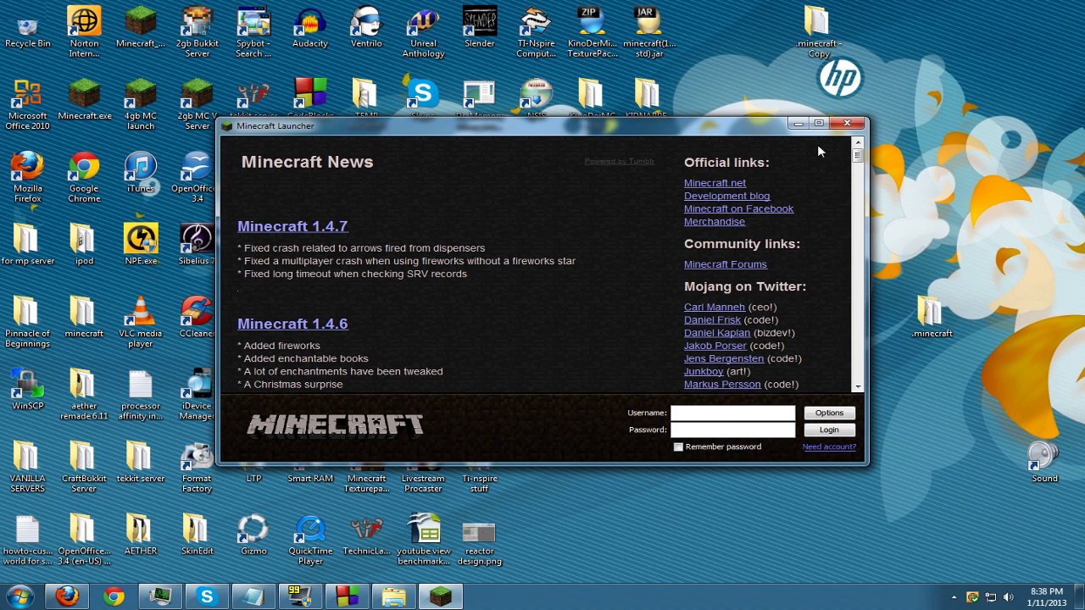
- Minimize the launcher, restore the Roaming window, and open ..defaultminecraft
click(794, 125)
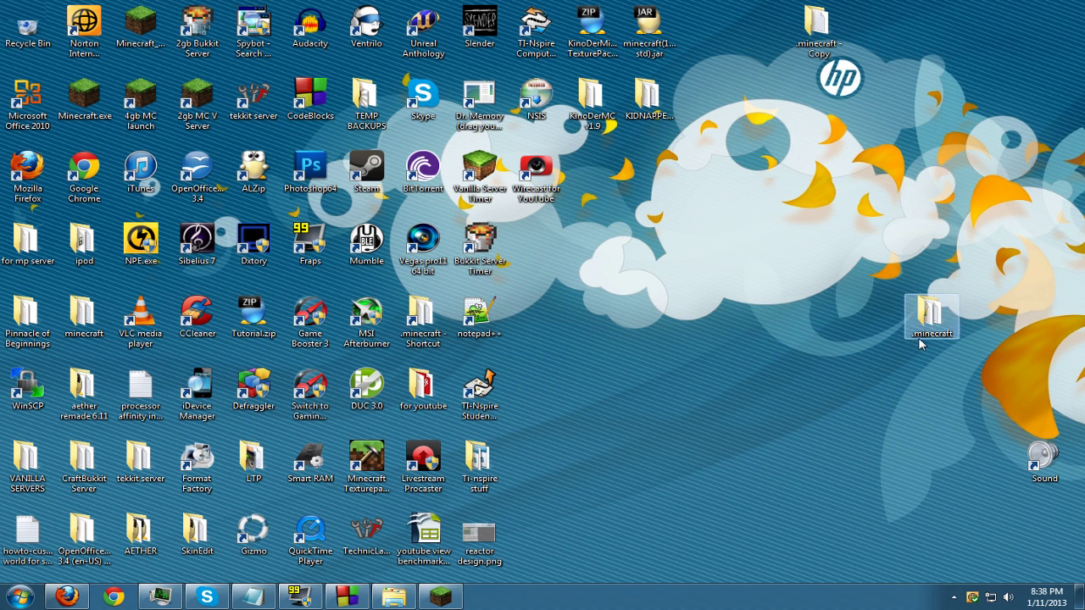
click(391, 599)
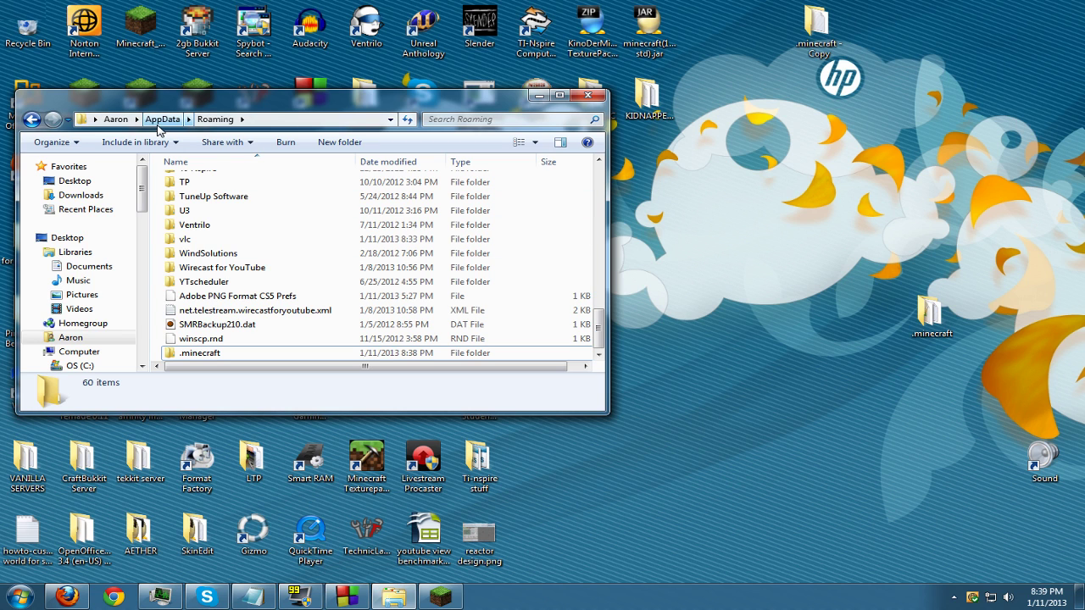
click(299, 597)
click(347, 598)
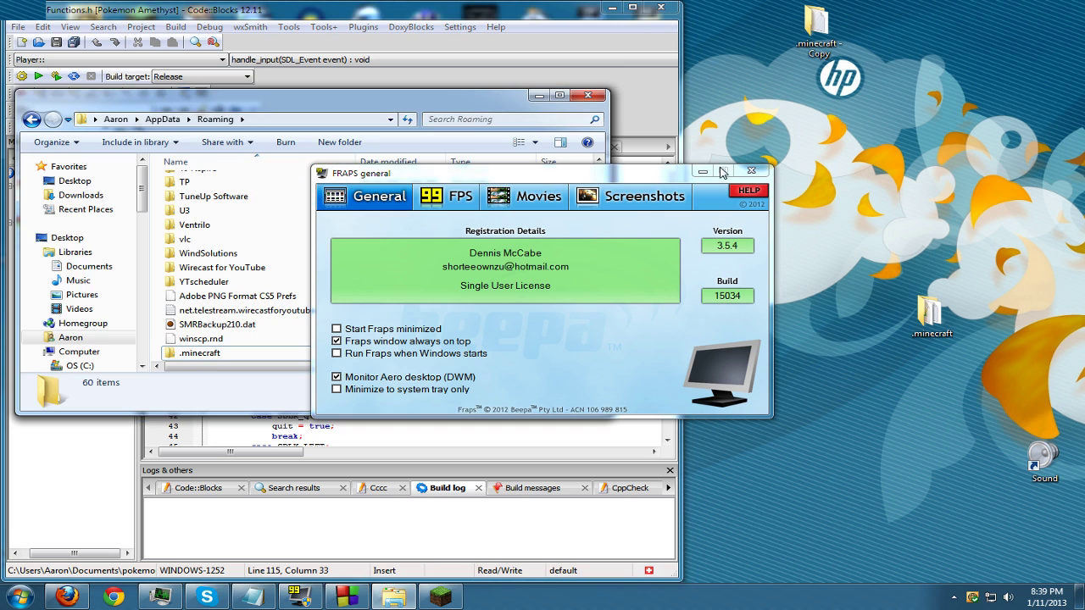
click(720, 172)
scroll(270, 245, up, 5)
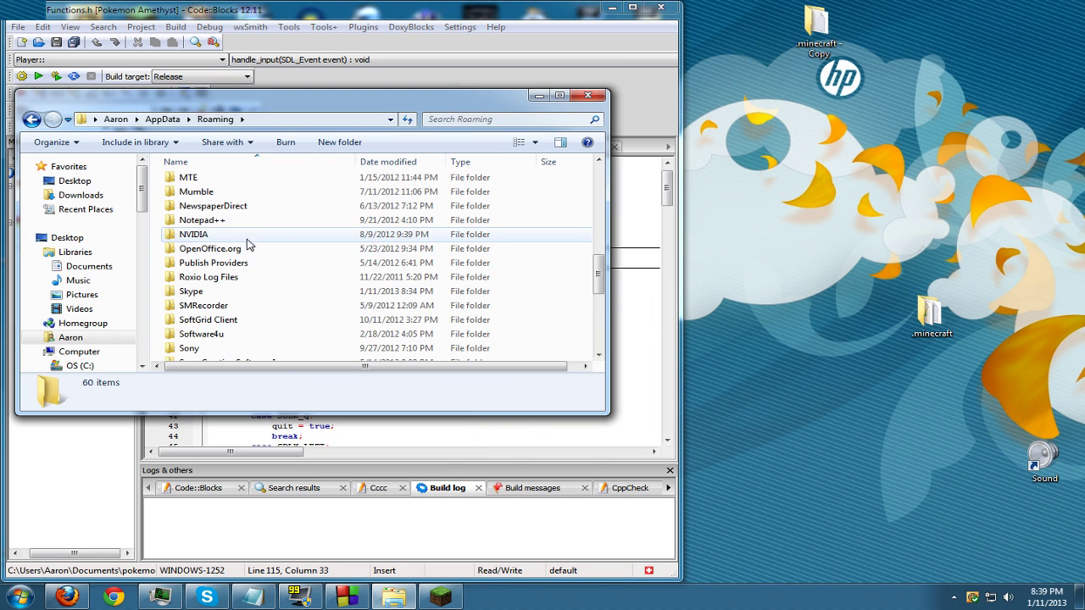
scroll(246, 243, up, 2)
scroll(246, 243, up, 5)
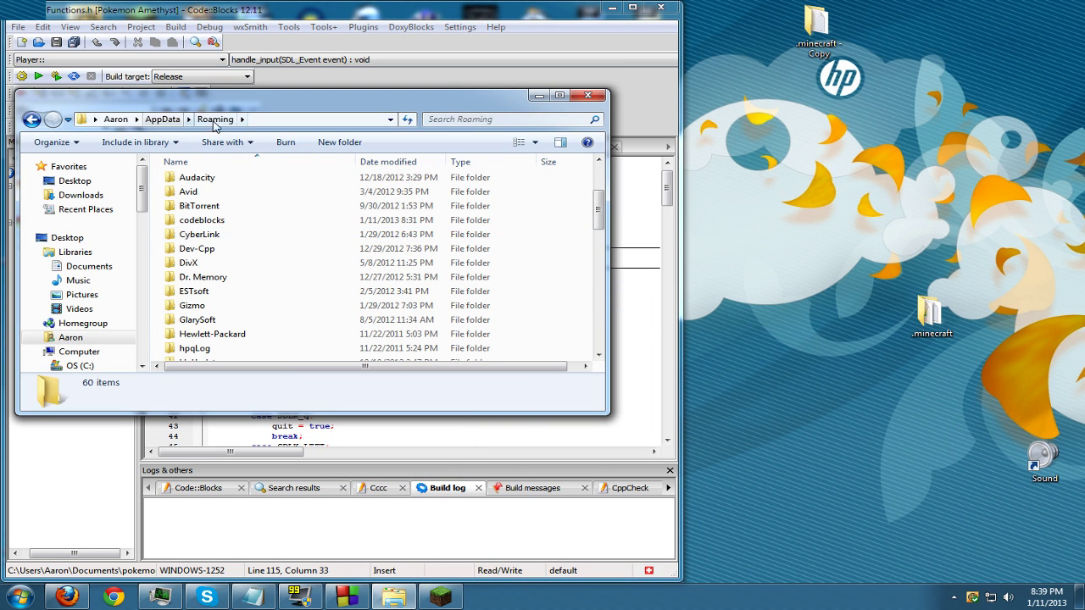
scroll(218, 266, up, 3)
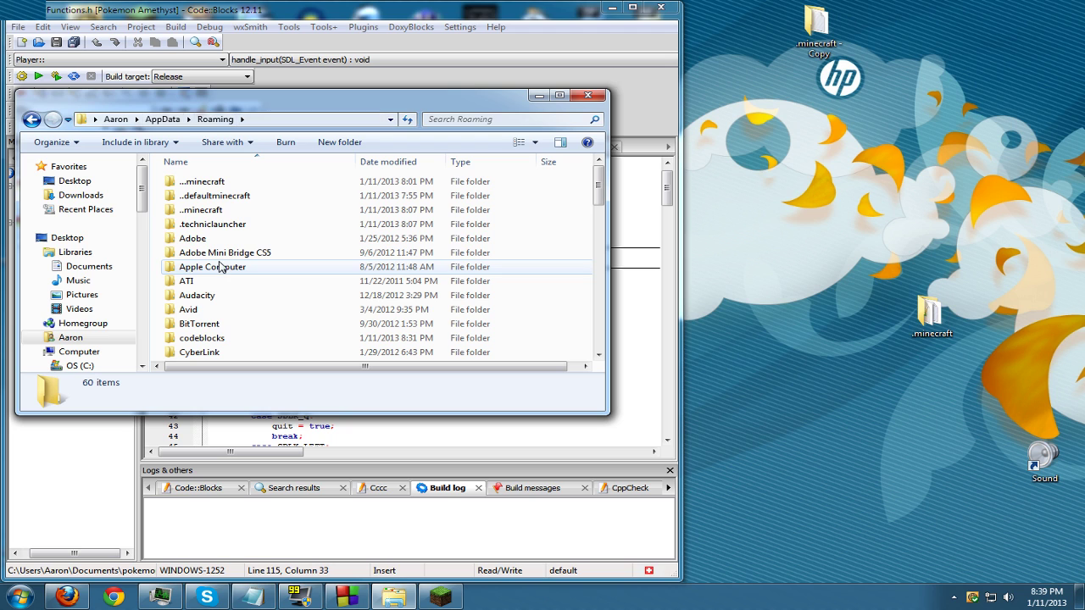
double_click(216, 197)
- Copy lastlogin from ..defaultminecraft into Roaming's new .minecraft folder
scroll(229, 254, down, 4)
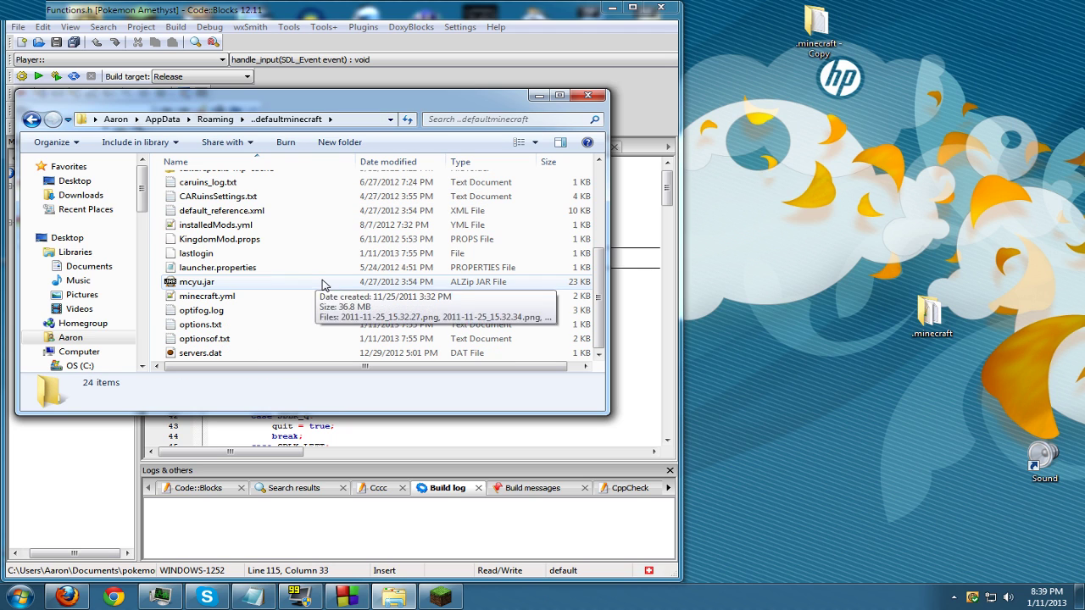
right_click(215, 252)
click(254, 442)
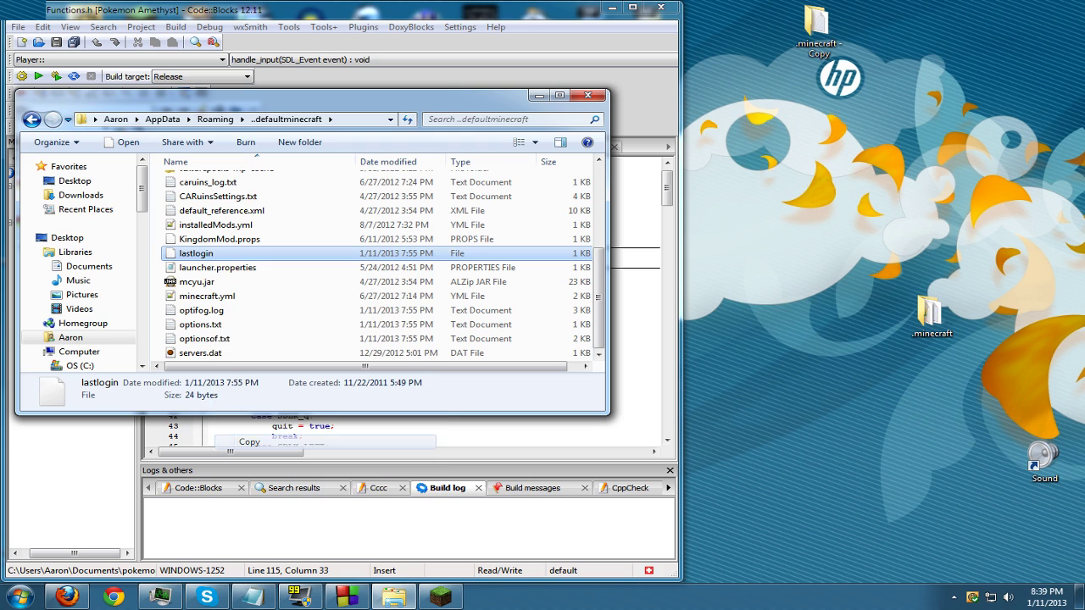
click(215, 118)
click(209, 224)
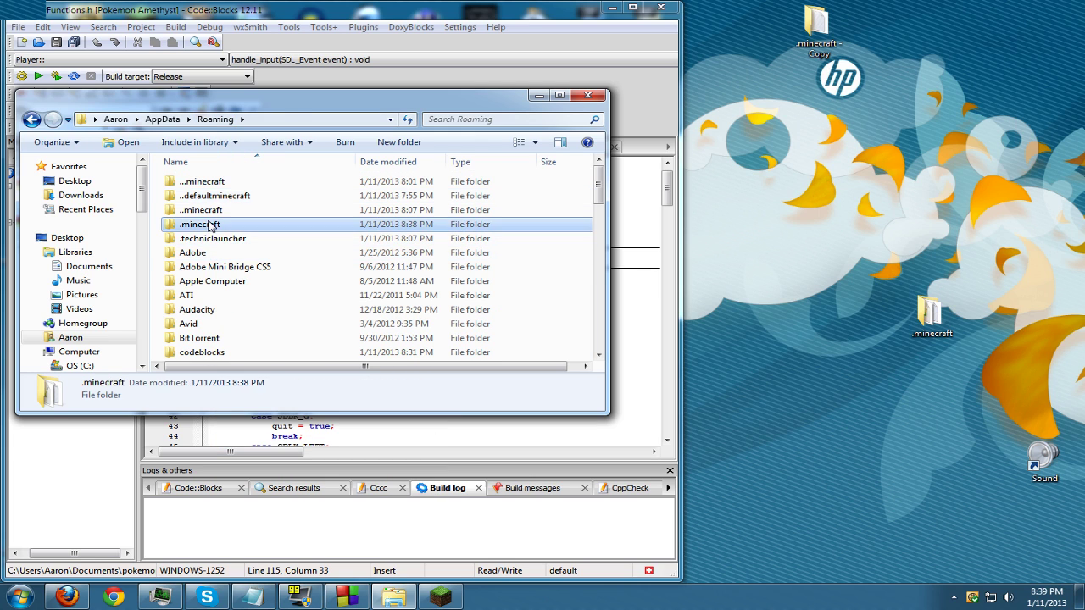
double_click(209, 224)
right_click(159, 272)
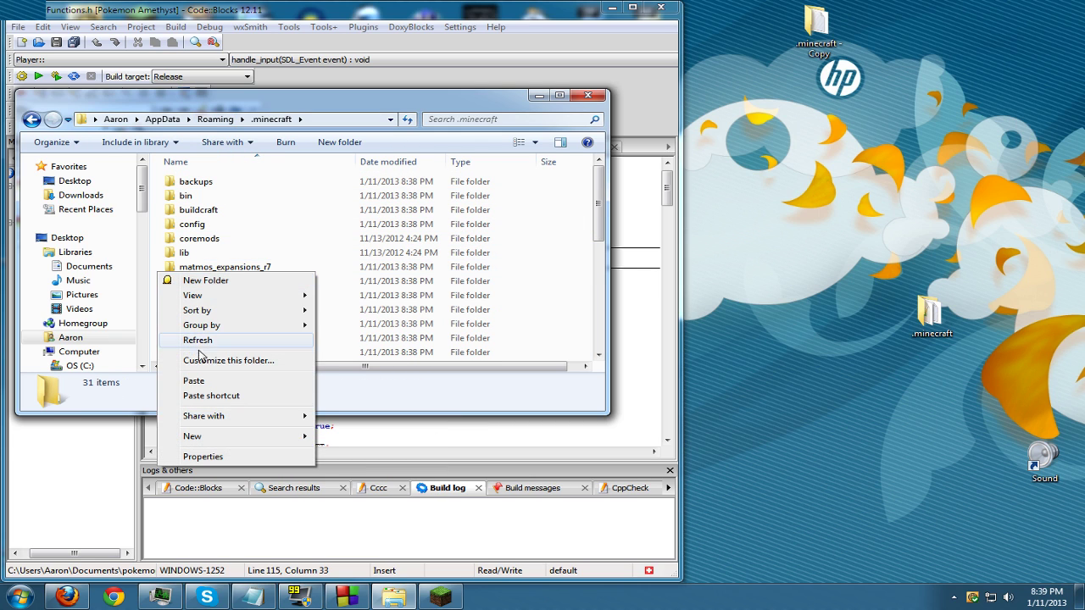
click(204, 382)
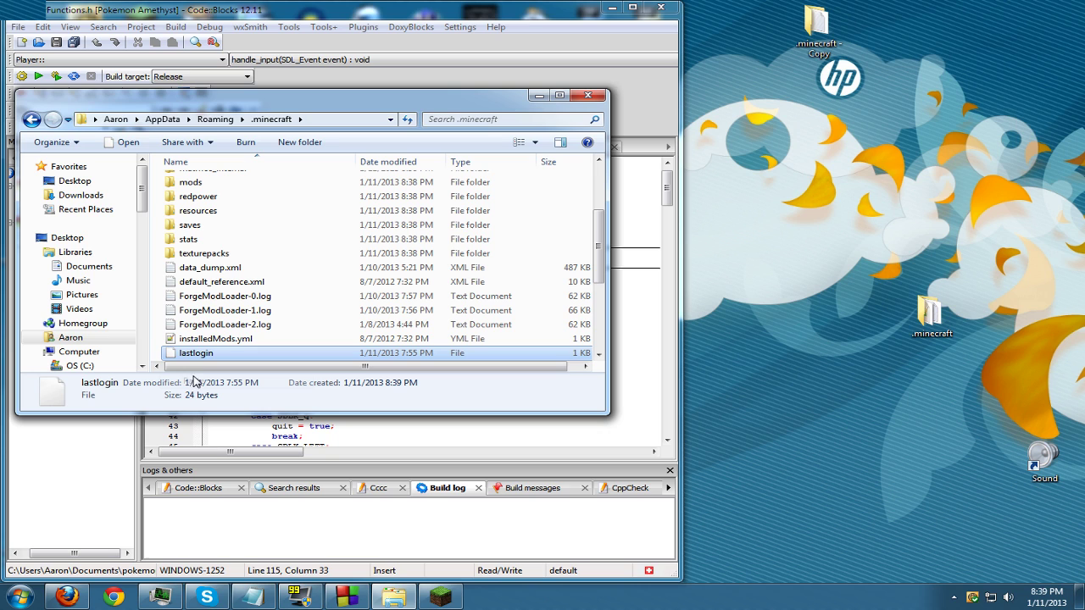
- Start the Minecraft launcher, close it, clear the desktop and reopen the launcher
click(537, 97)
click(440, 597)
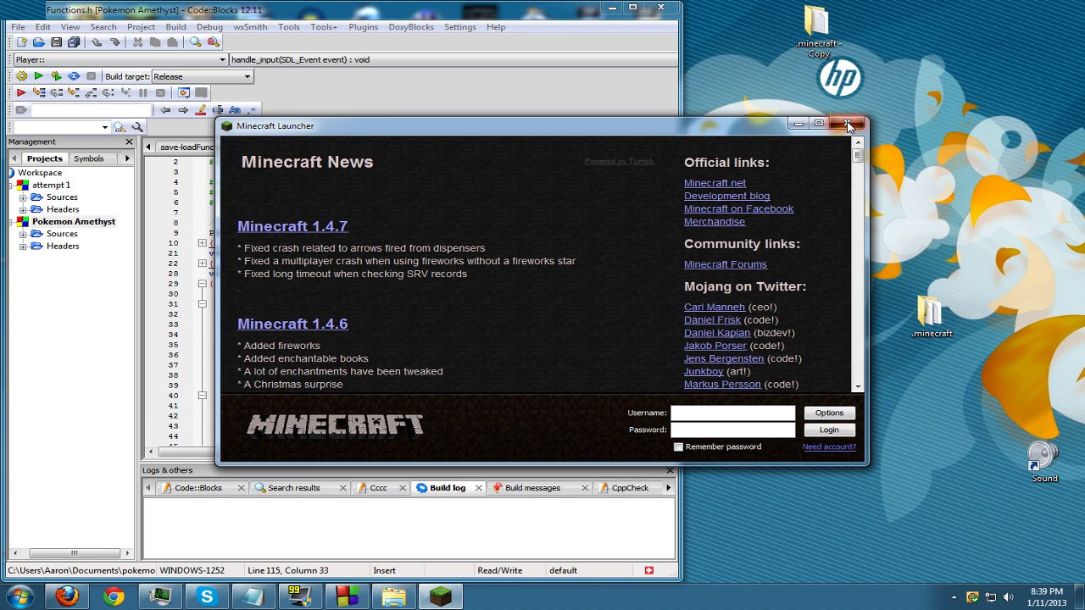
click(849, 125)
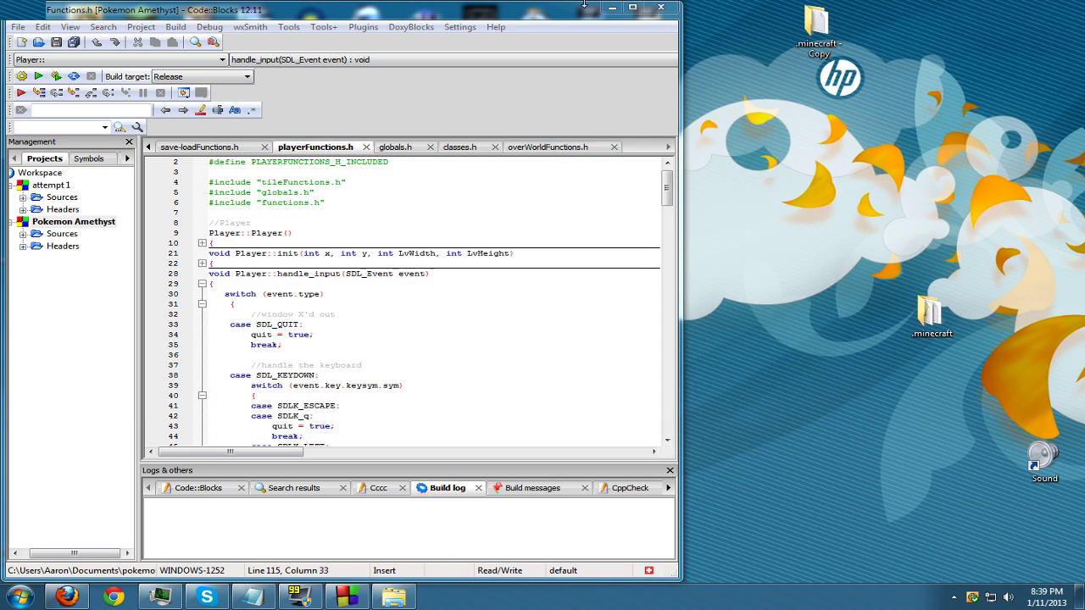
click(612, 10)
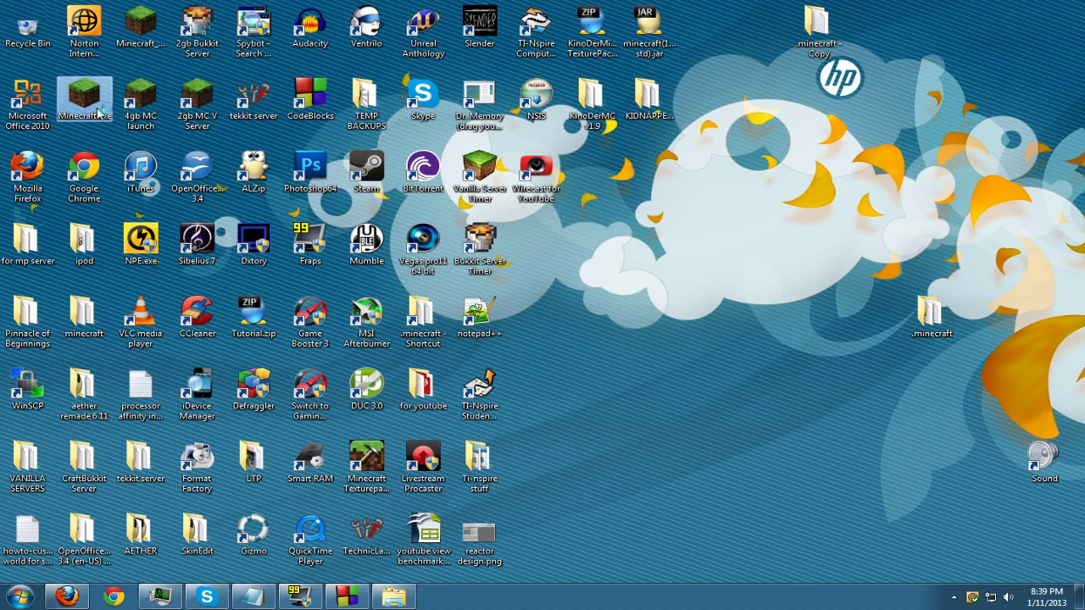
click(347, 597)
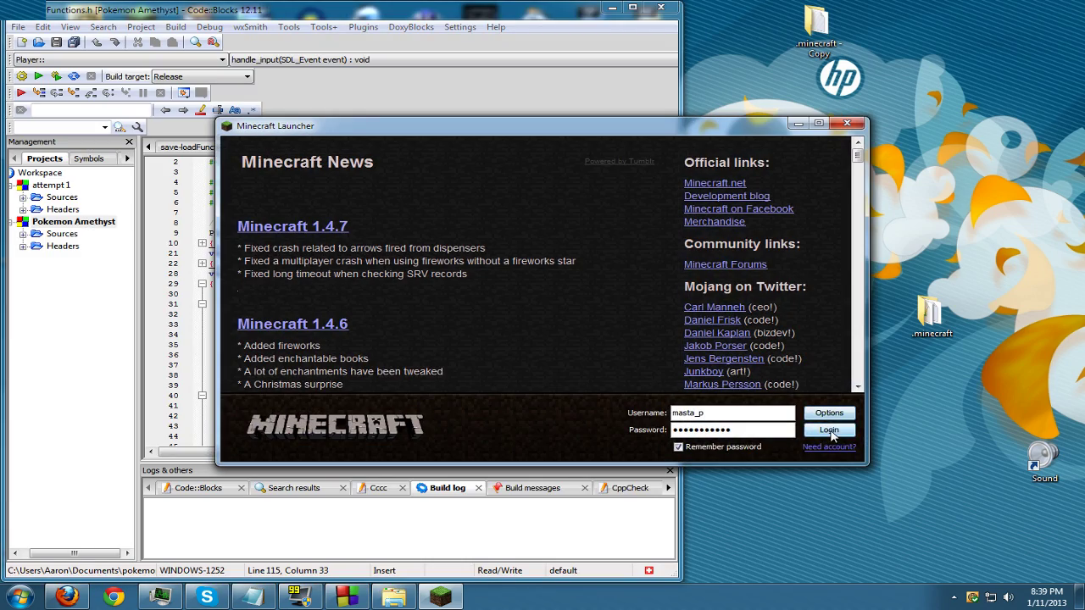
- Log in, maximize the game window and load the Tekkit Affair singleplayer world
click(829, 431)
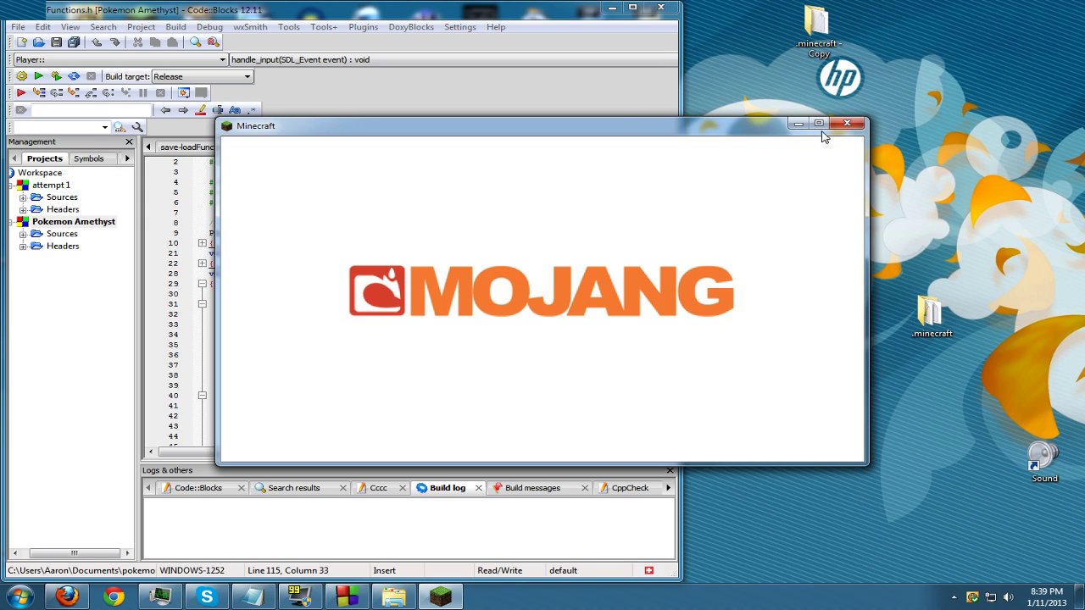
click(818, 124)
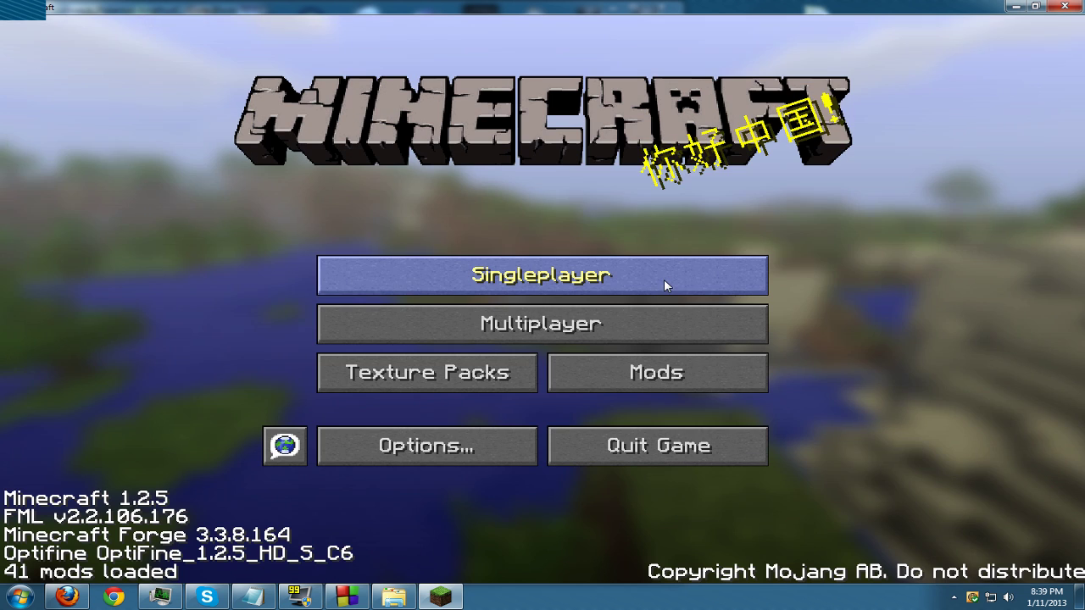
click(527, 274)
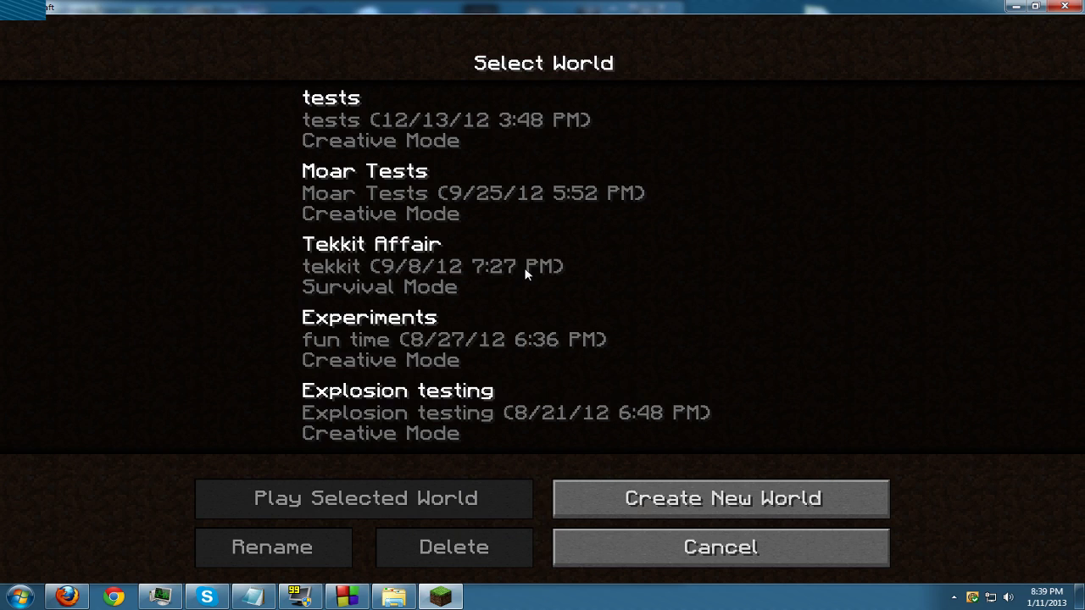
double_click(439, 119)
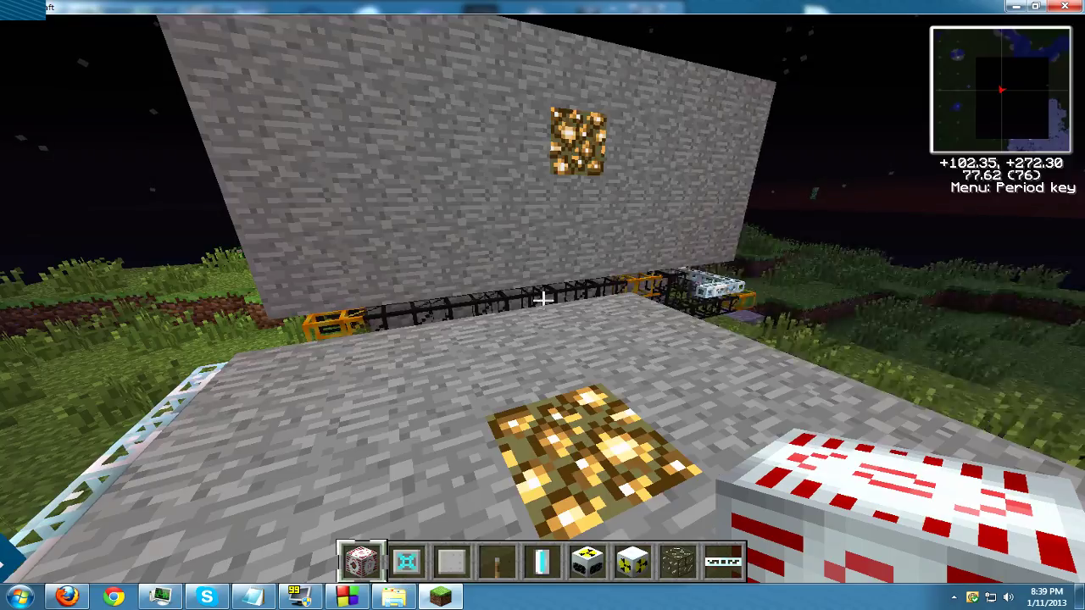
- Walk from the machines to the stone enclosure, grass field and river, then back
key(space)
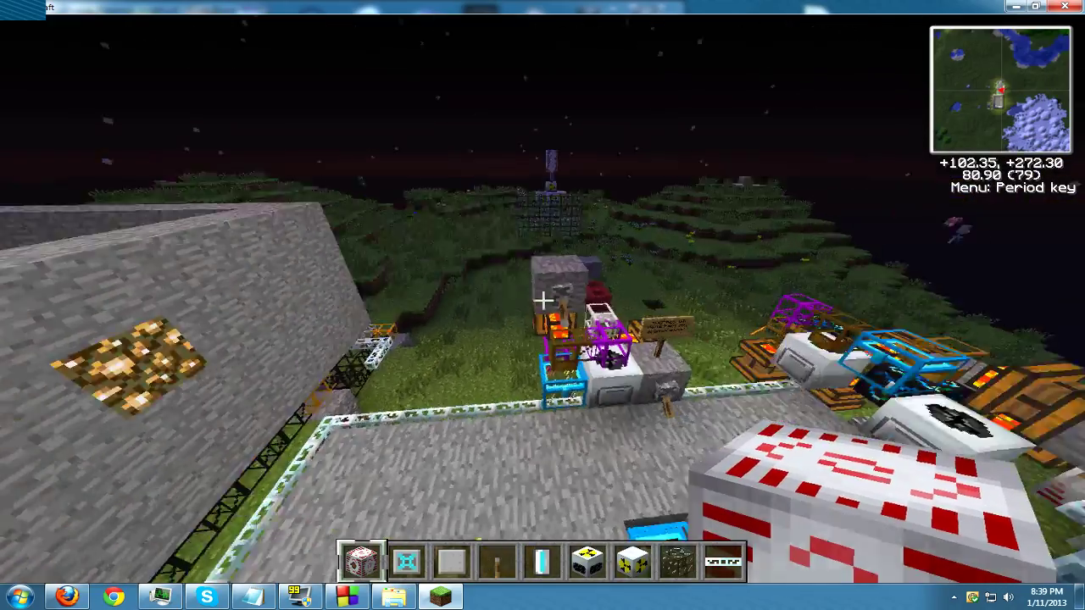
key(space)
key(w)
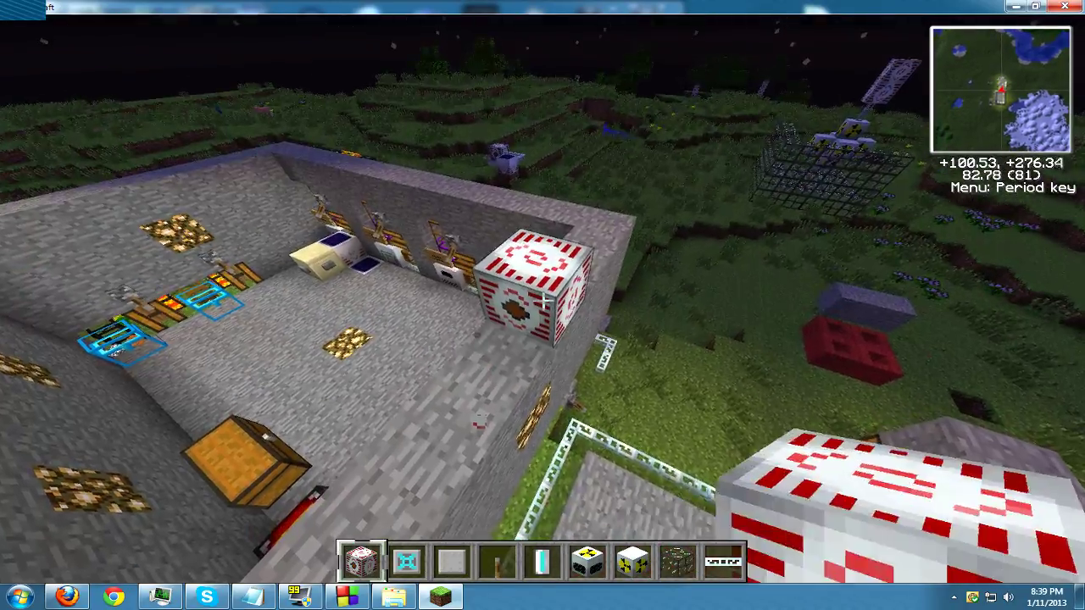
key(w)
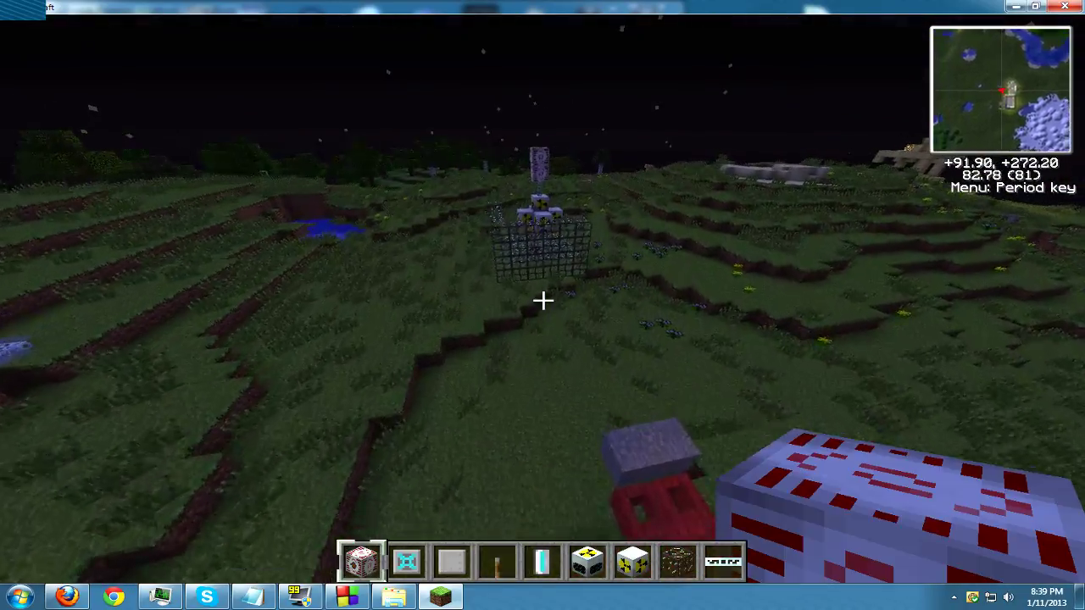
key(w)
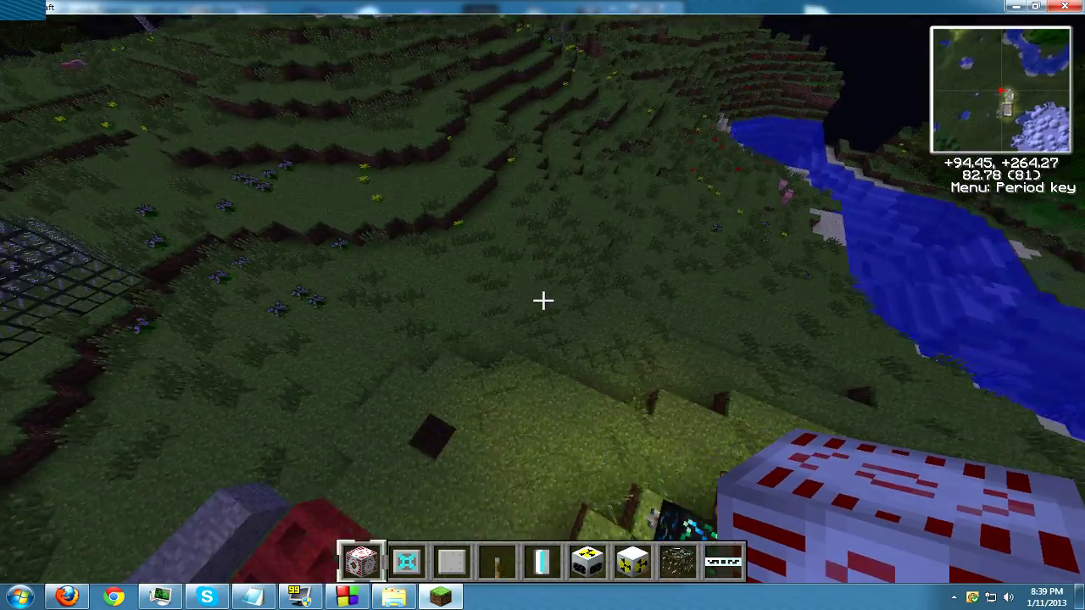
key(w)
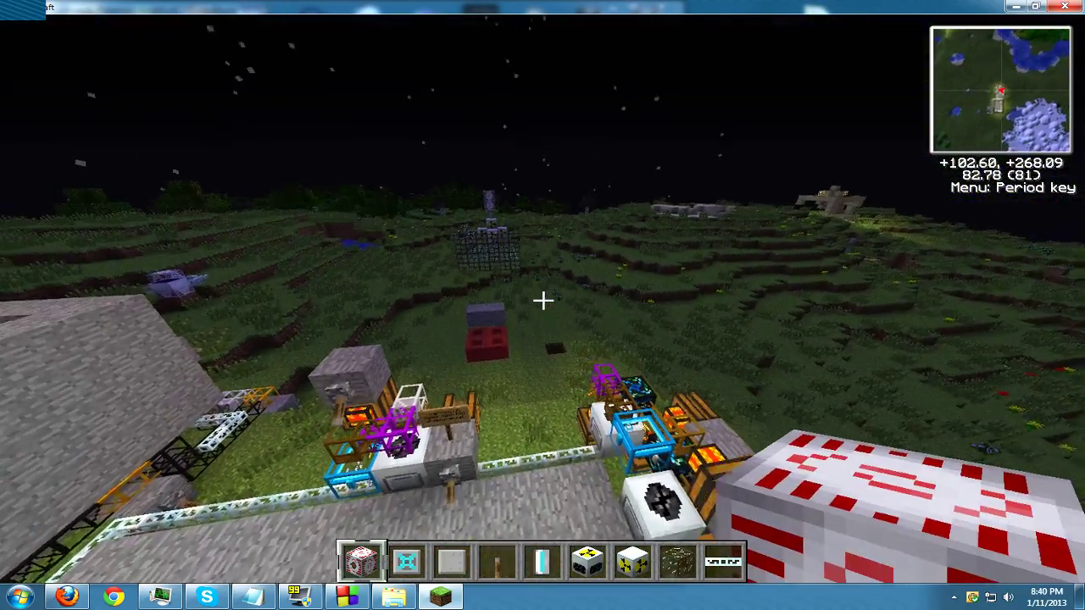
- Browse the mod items in the item browser, then resume playing
key(e)
key(e)
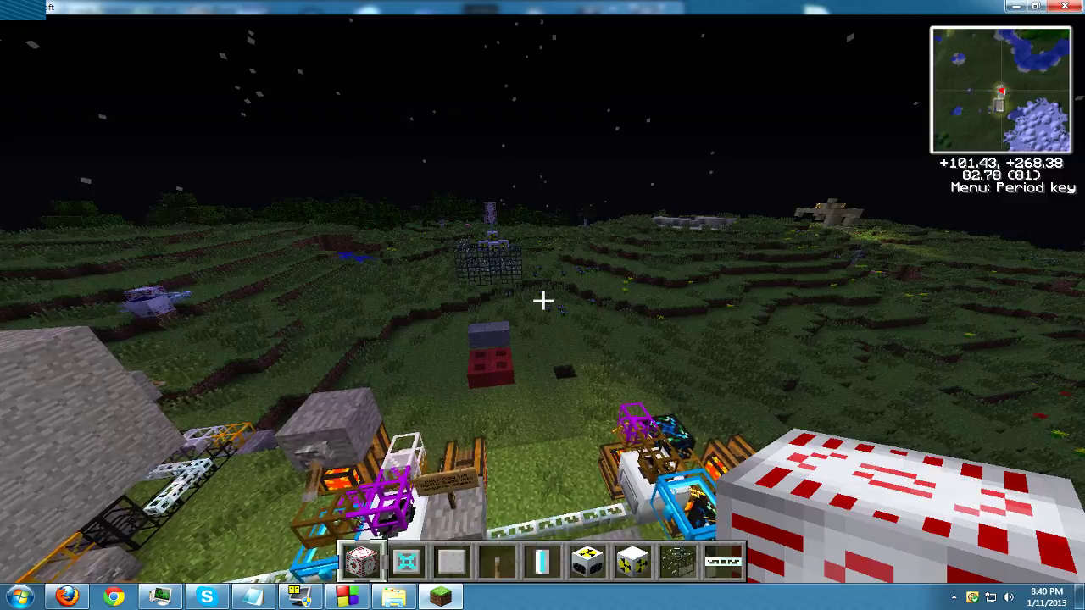
key(e)
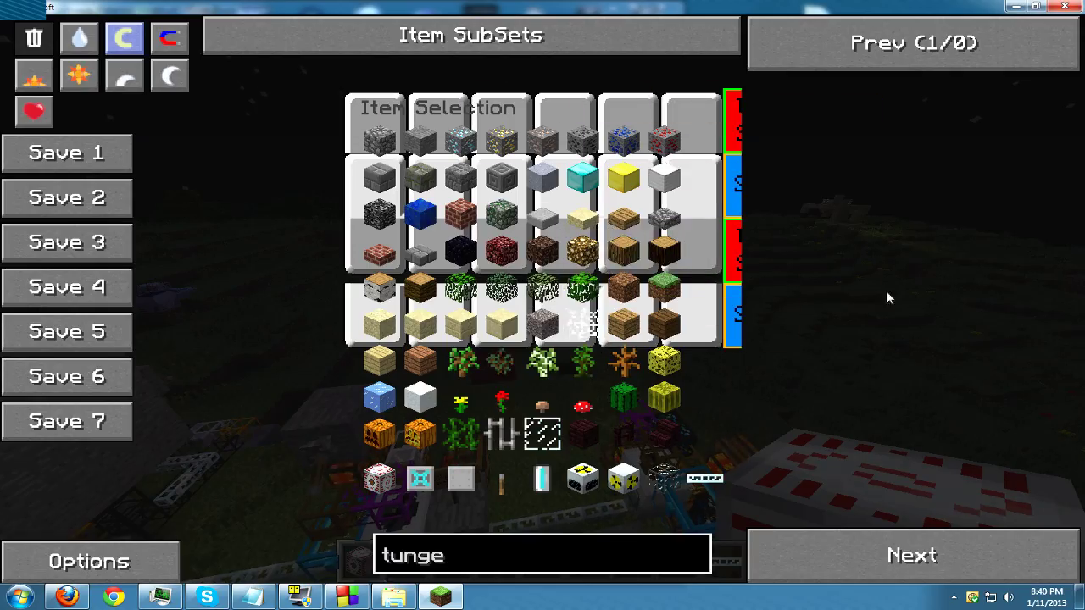
key(e)
key(w)
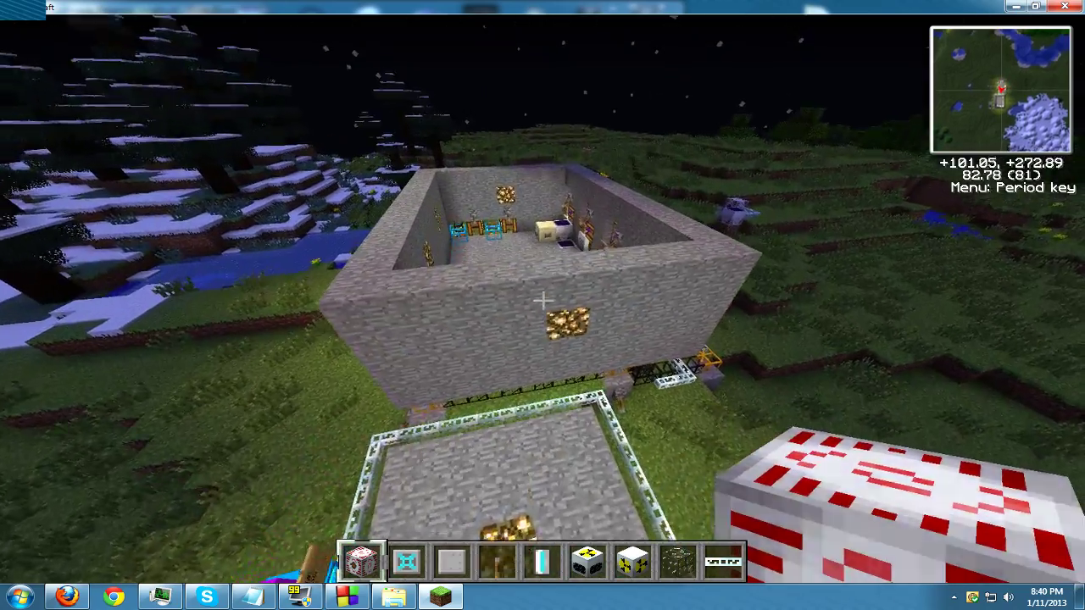
- Tour the machine row and the glowstone stone wall, then pause the game
key(w)
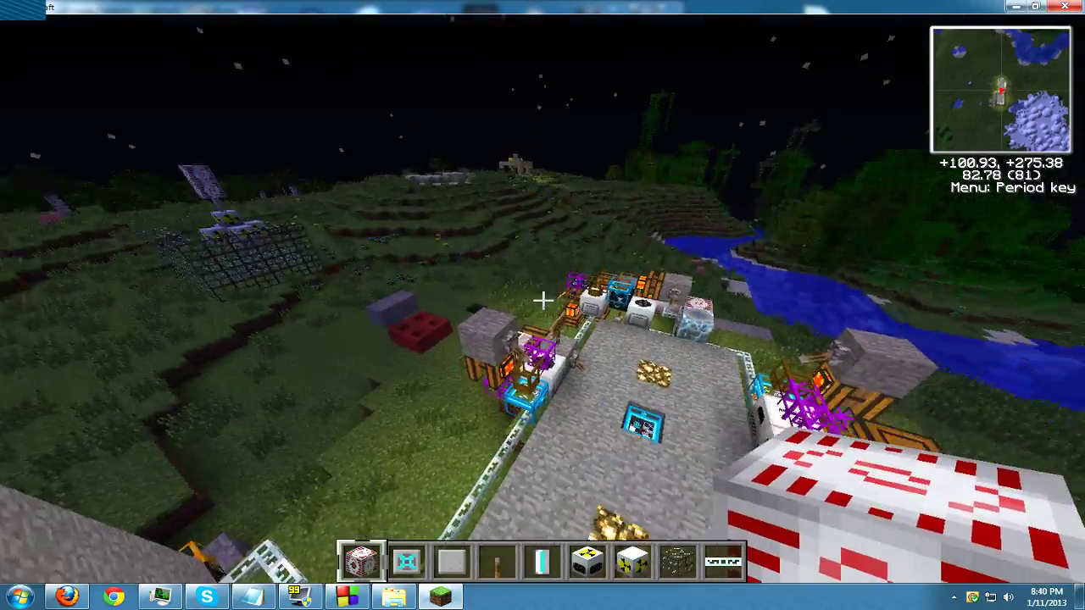
key(w)
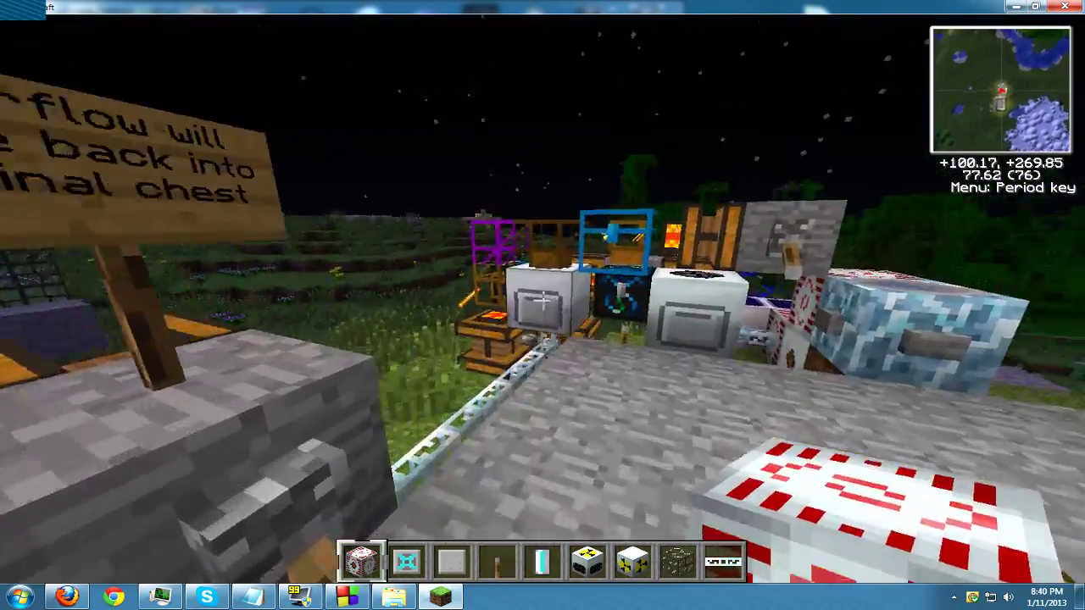
key(e)
key(e)
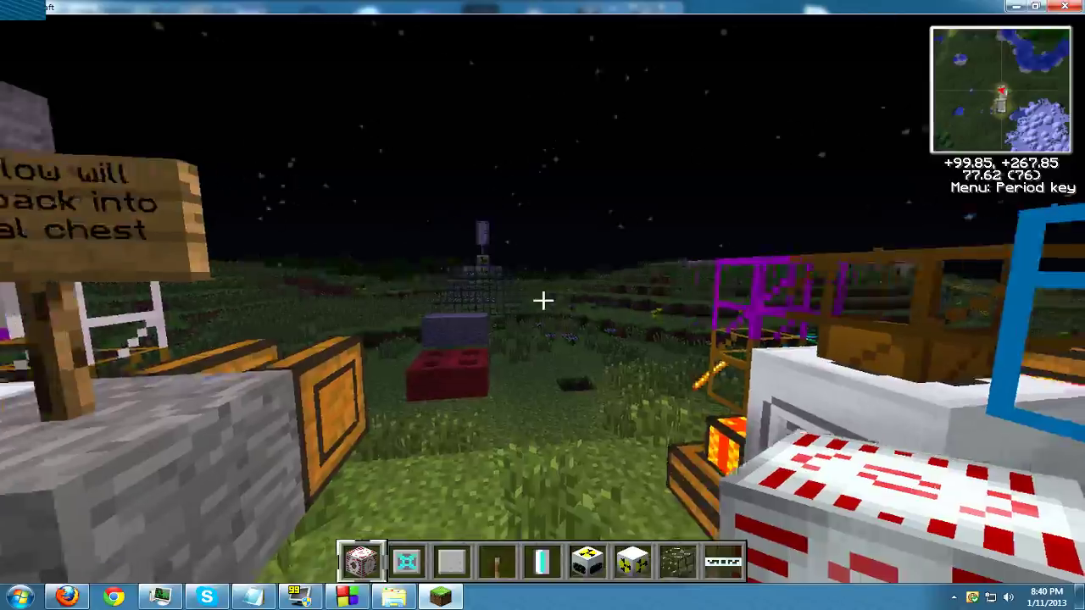
key(w)
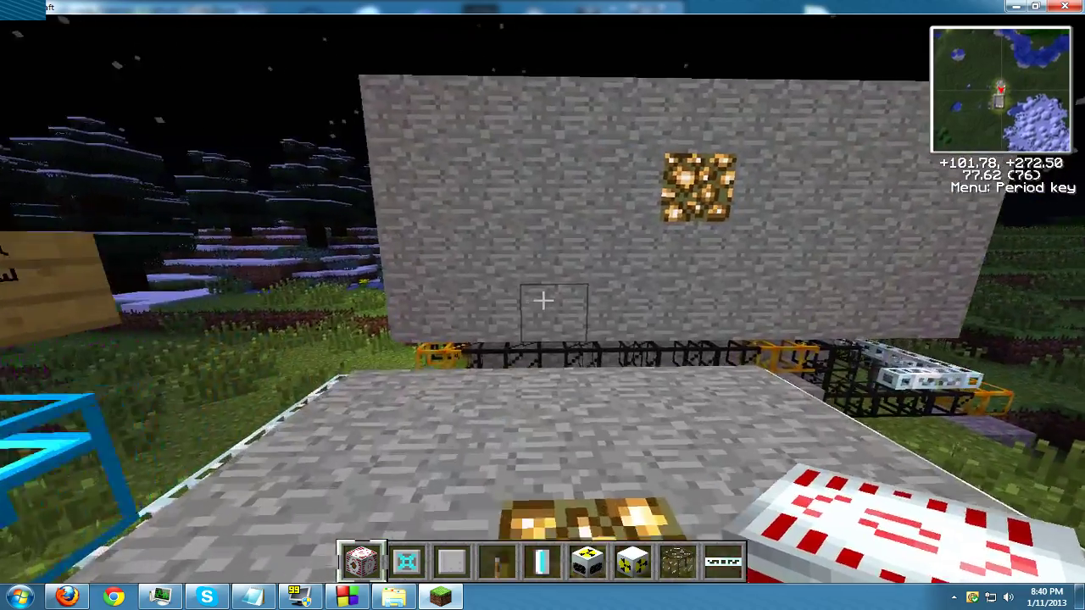
key(w)
key(space)
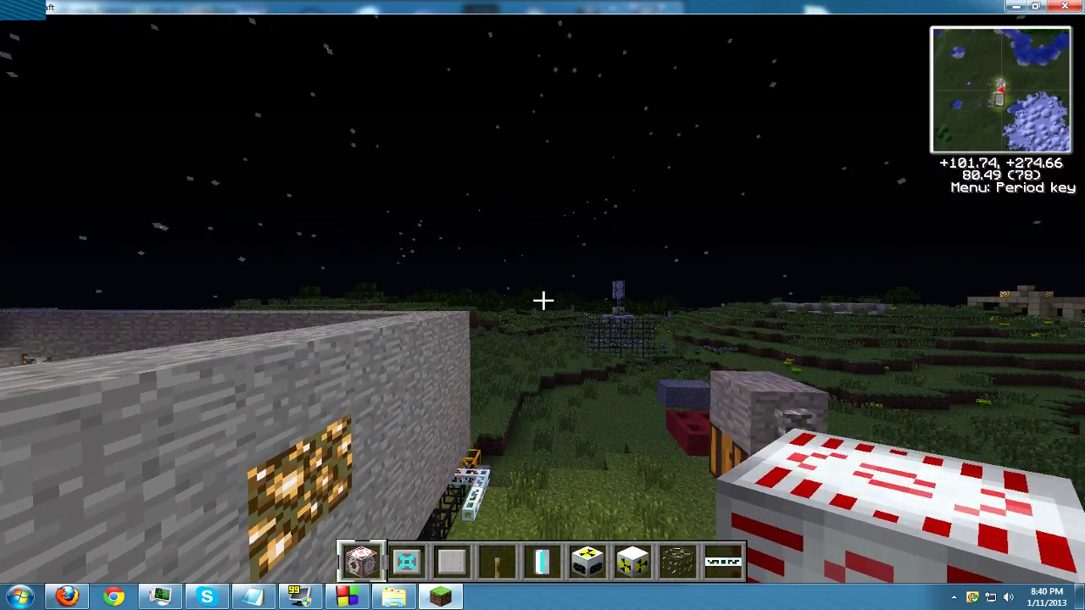
key(Escape)
- Save the Tekkit world and quit to the title screen
click(559, 387)
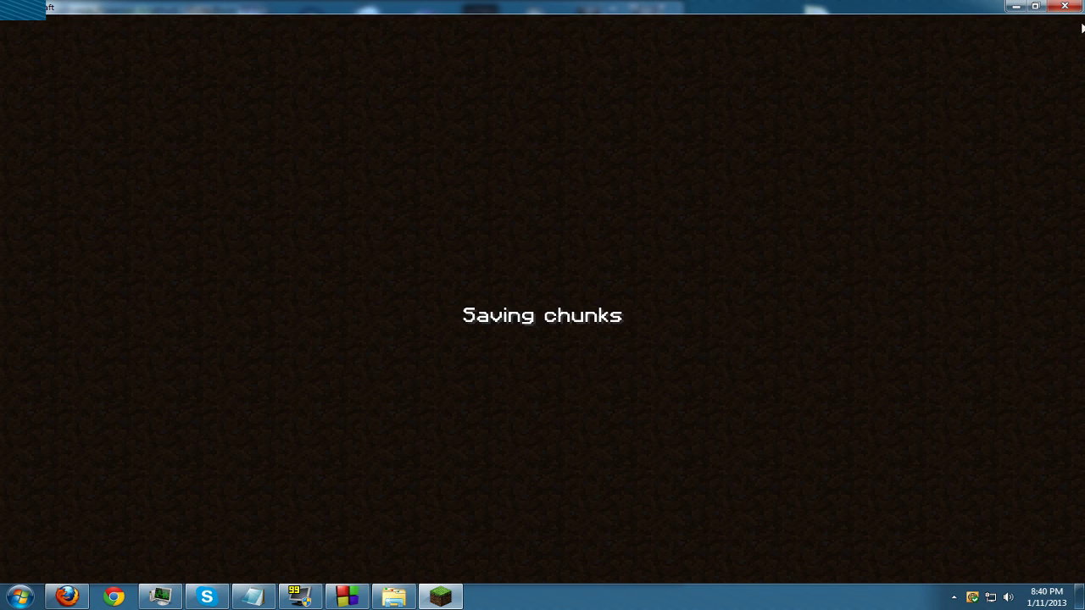